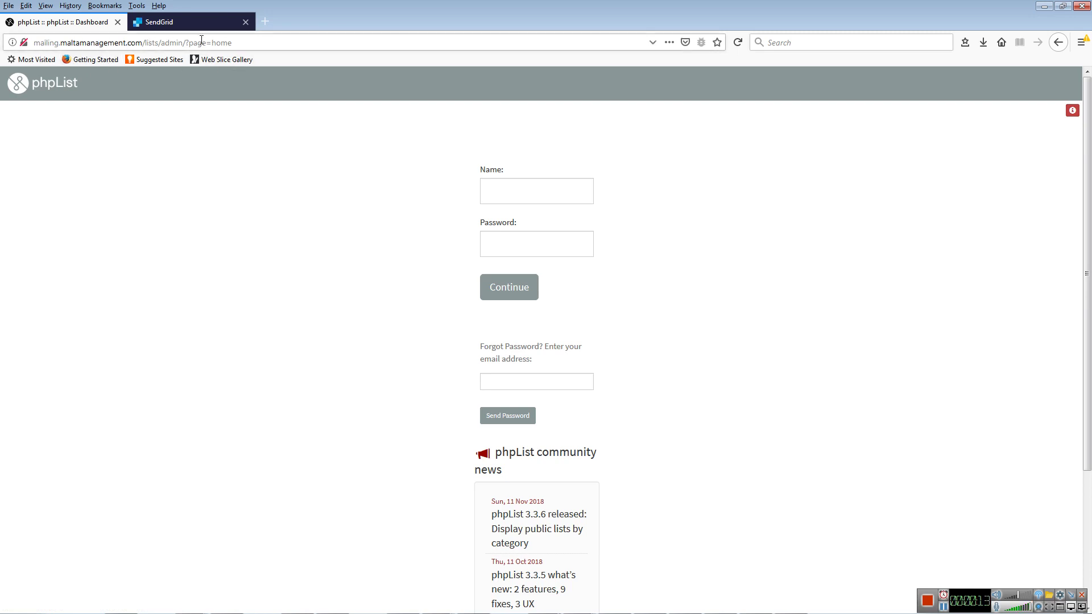
# - Log in to the phpList admin area with Firefox's saved administrator credentials
pyautogui.click(502, 190)
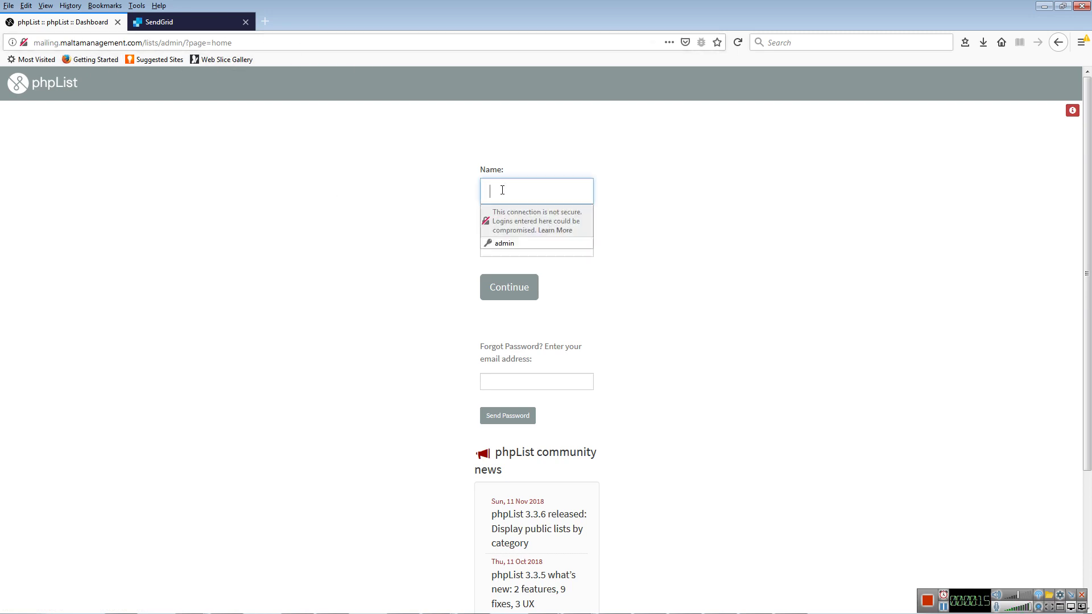
pyautogui.click(515, 243)
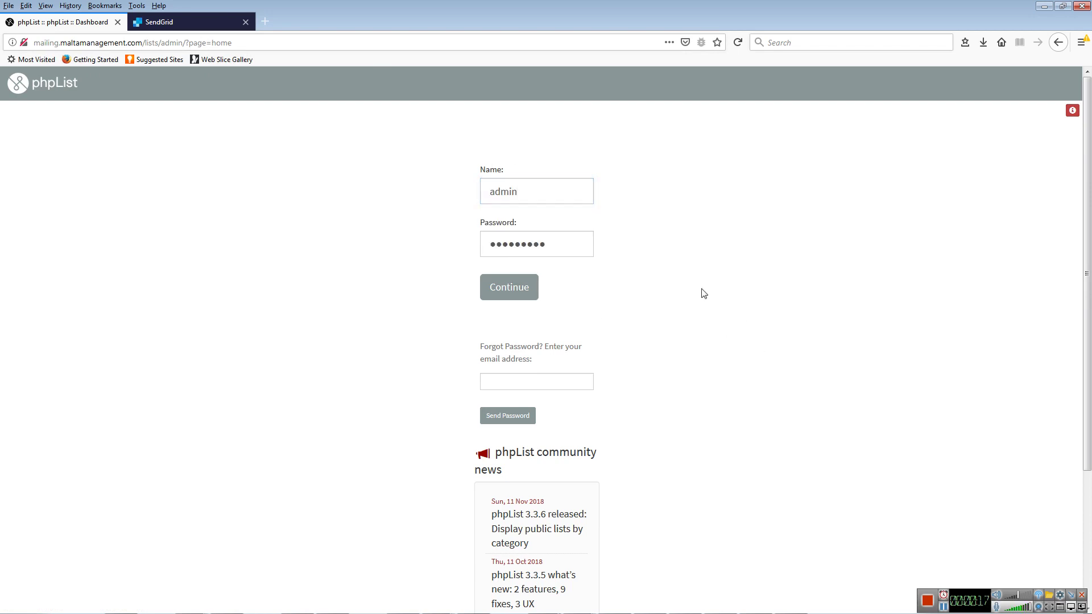
pyautogui.click(523, 287)
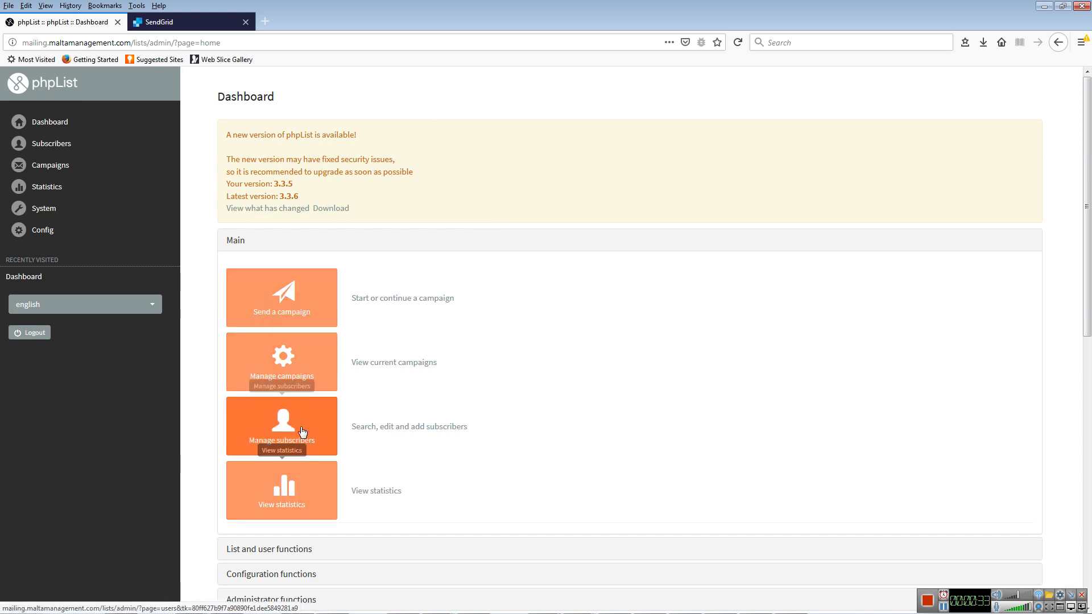
pyautogui.scroll(-3, 638, 389)
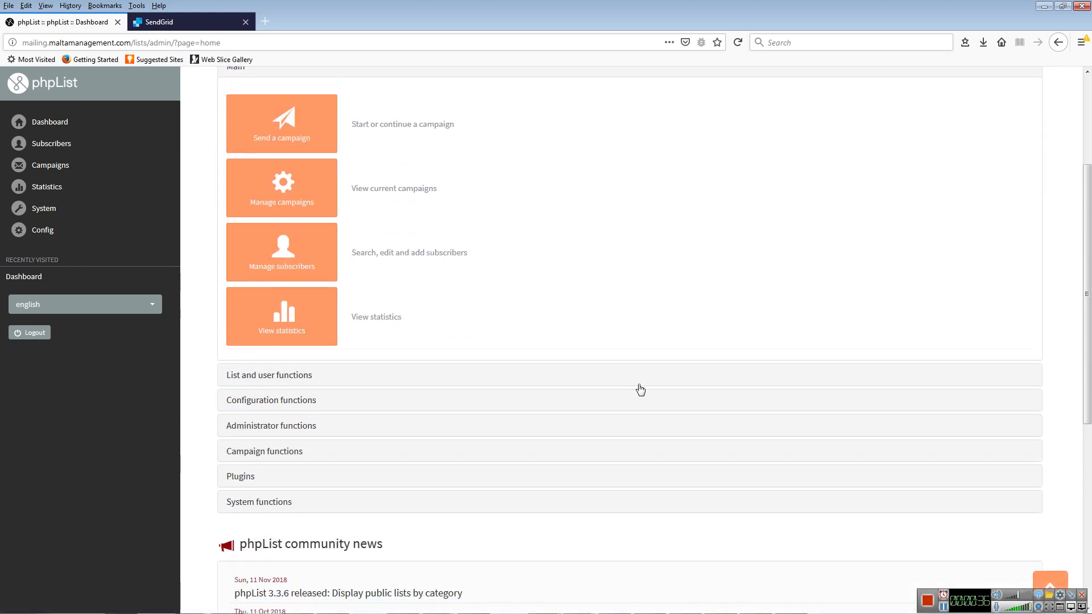
pyautogui.scroll(3, 638, 389)
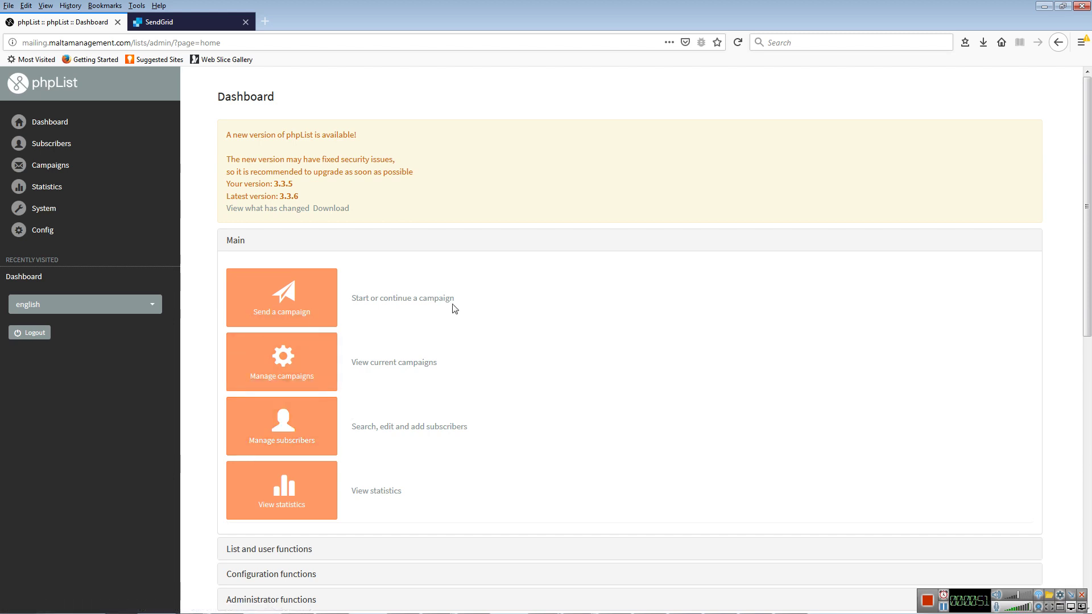
# - Expand the Subscribers section in the phpList sidebar
pyautogui.click(56, 146)
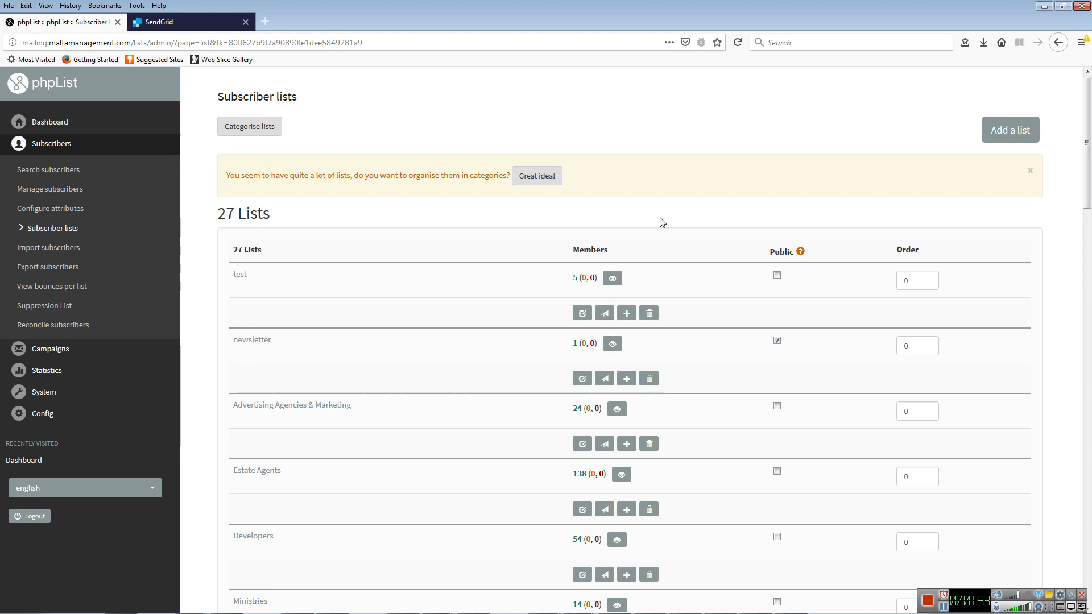
# - View the test list's members and scroll through its five confirmed subscribers
pyautogui.click(612, 278)
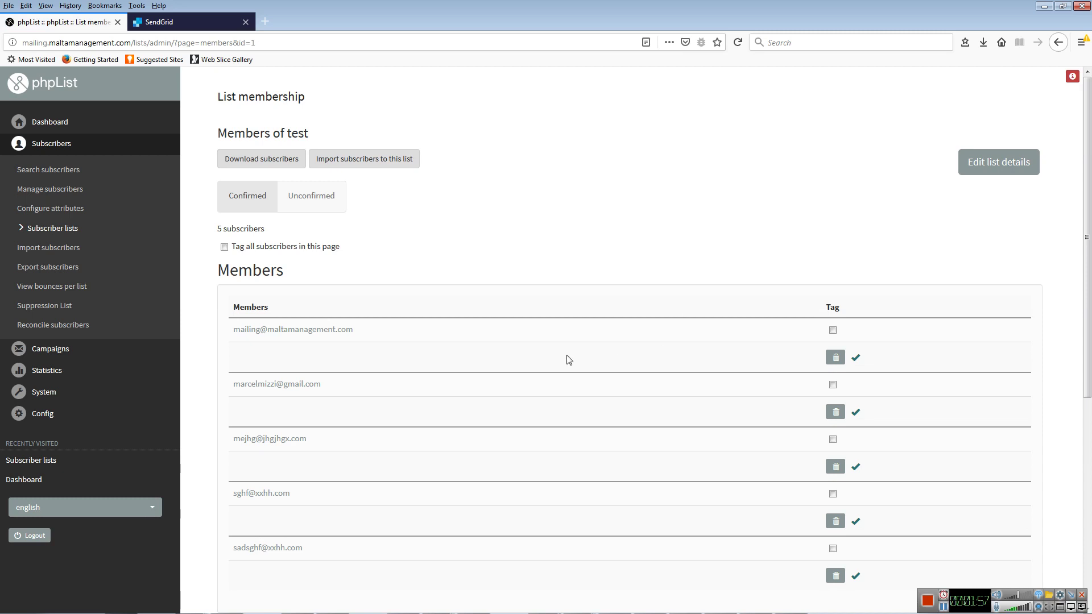
pyautogui.scroll(-3, 556, 319)
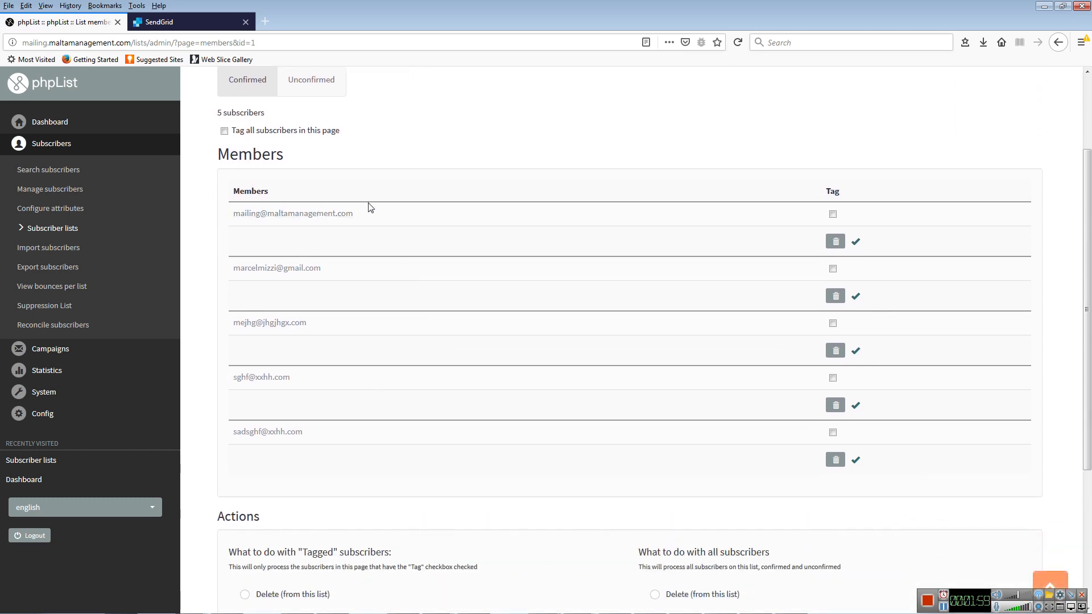
pyautogui.scroll(3, 371, 194)
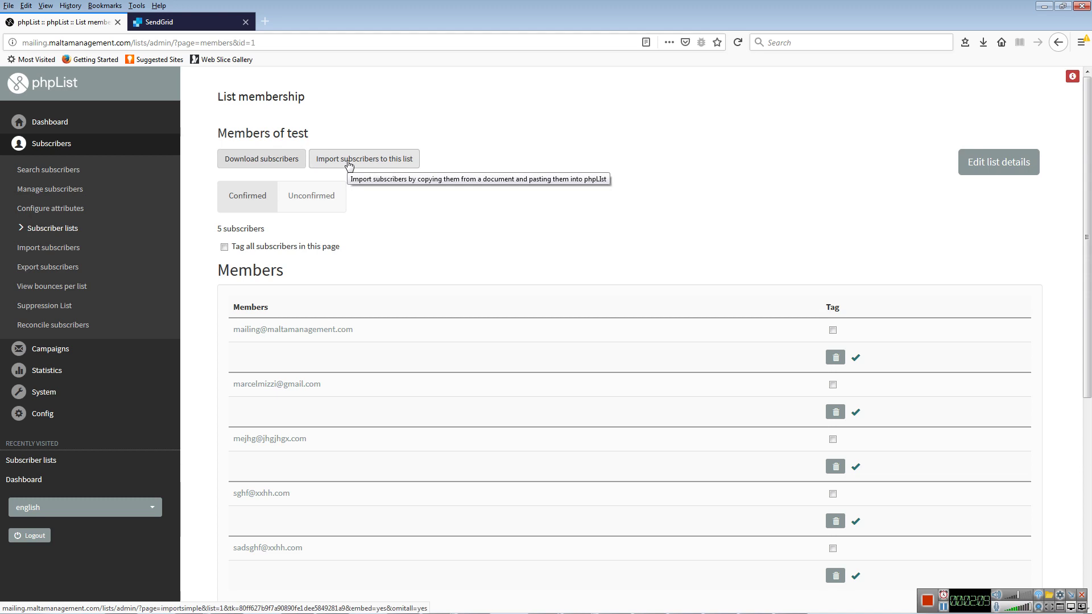
pyautogui.scroll(-2, 273, 342)
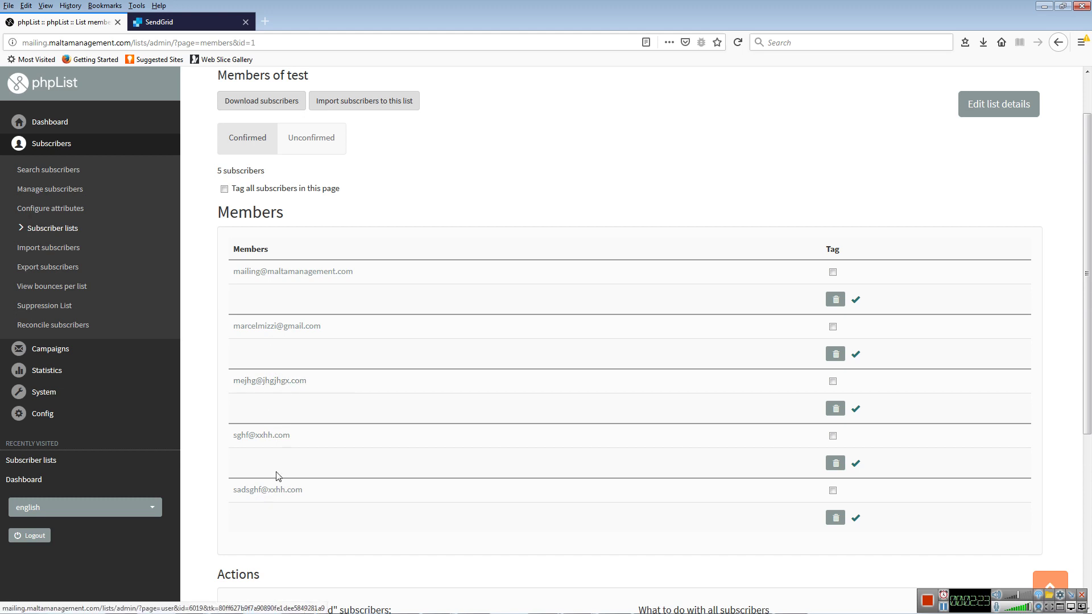
pyautogui.scroll(2, 262, 417)
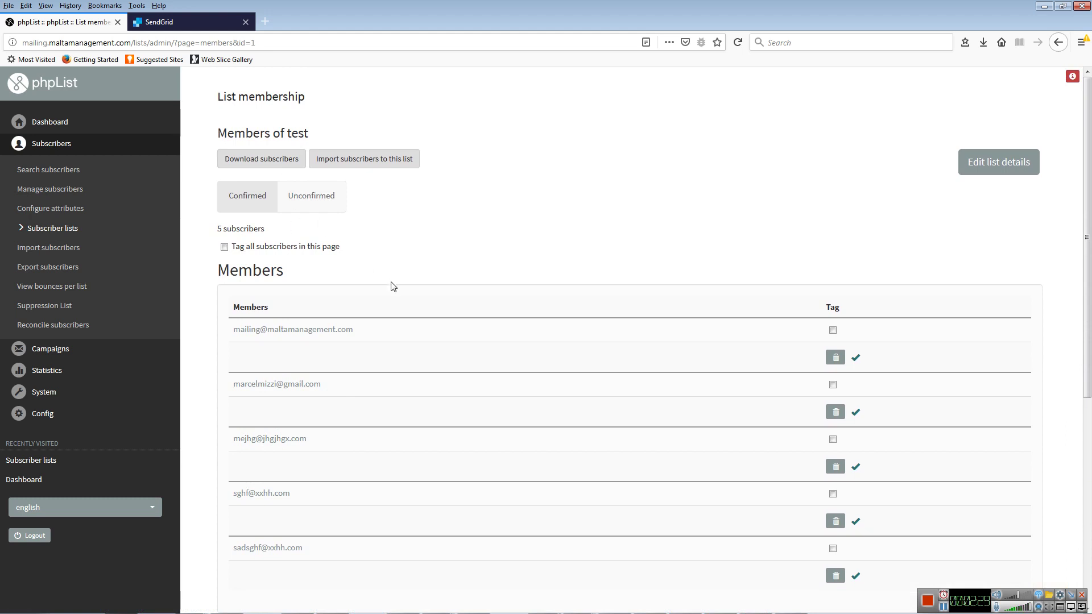
pyautogui.scroll(-1, 385, 329)
pyautogui.scroll(-1, 385, 329)
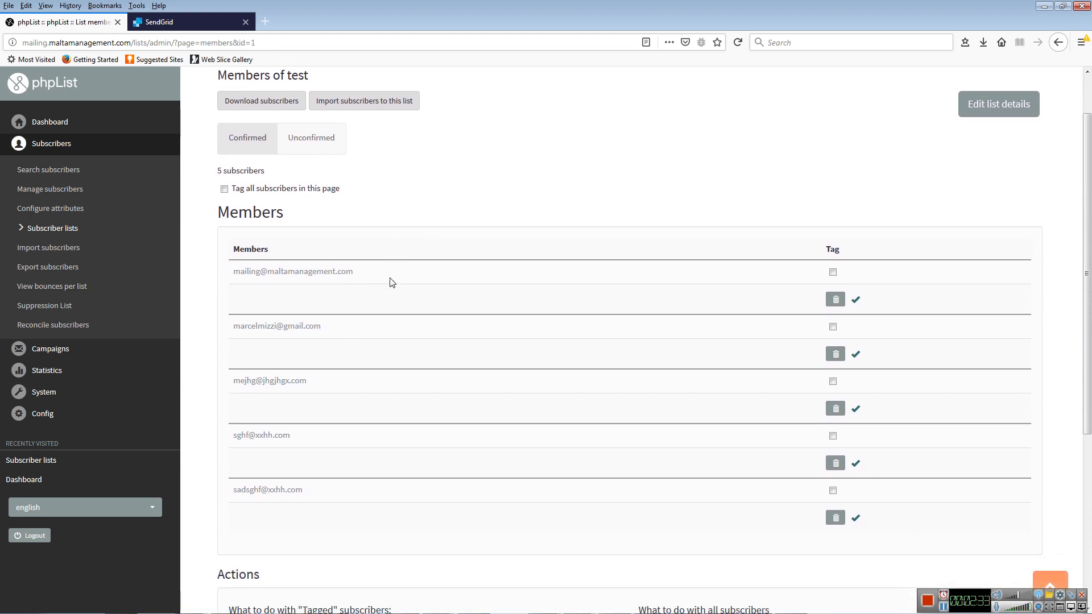
pyautogui.click(59, 355)
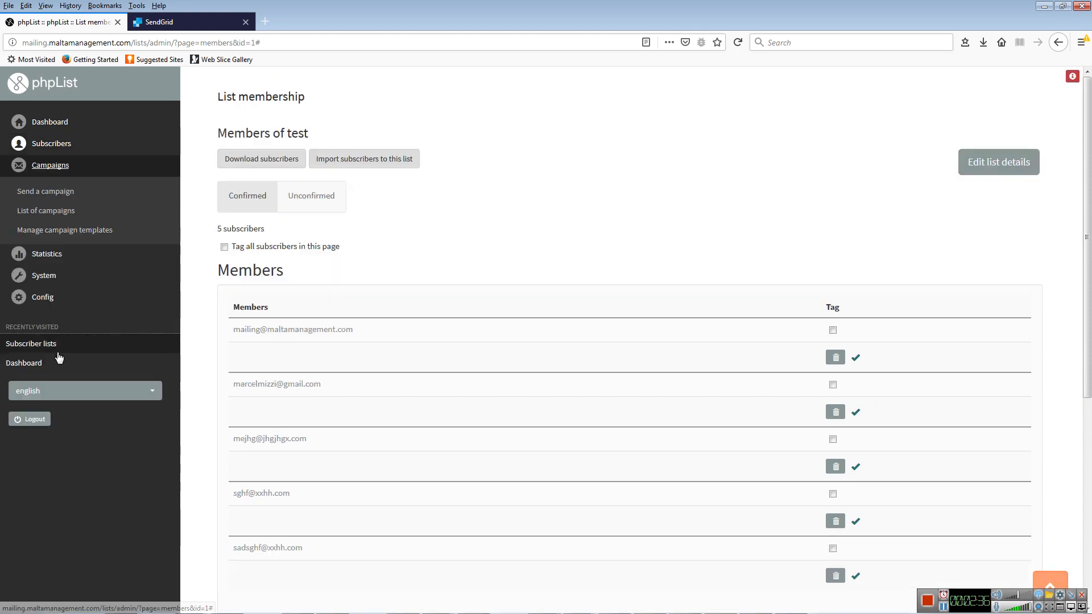
# - Start a new campaign with subject 'Test Campaign 4', picked from the 'test 4' suggestions
pyautogui.click(57, 198)
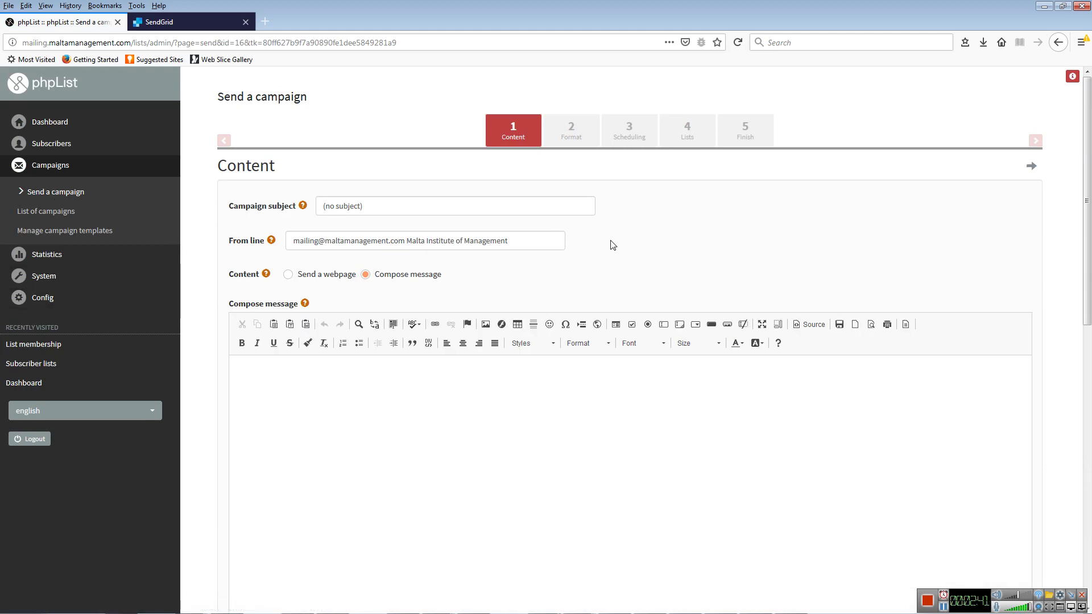
pyautogui.click(391, 206)
pyautogui.write('test')
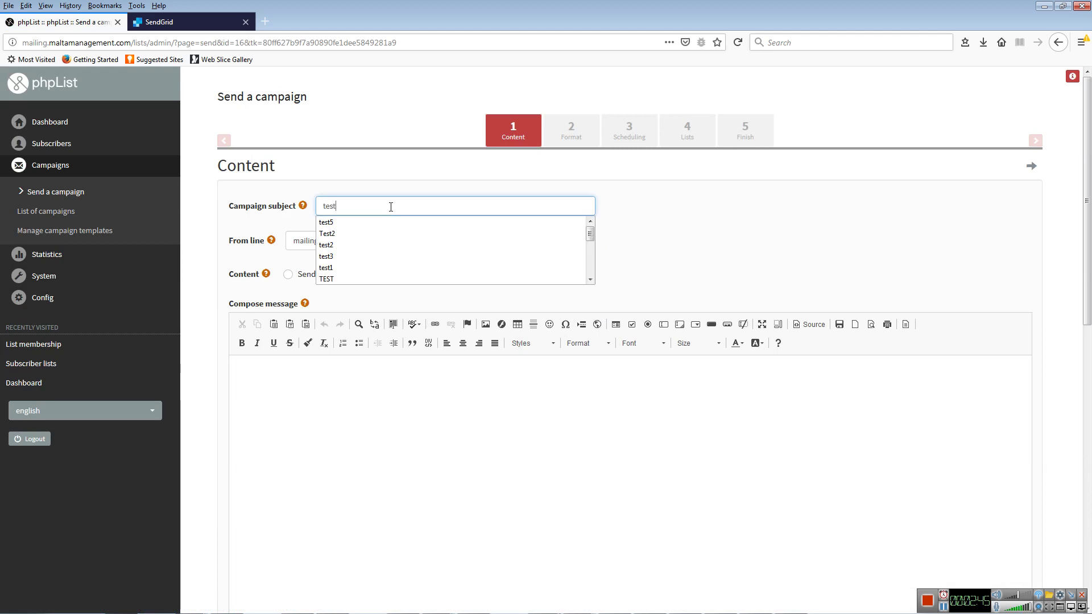
pyautogui.write(' 4')
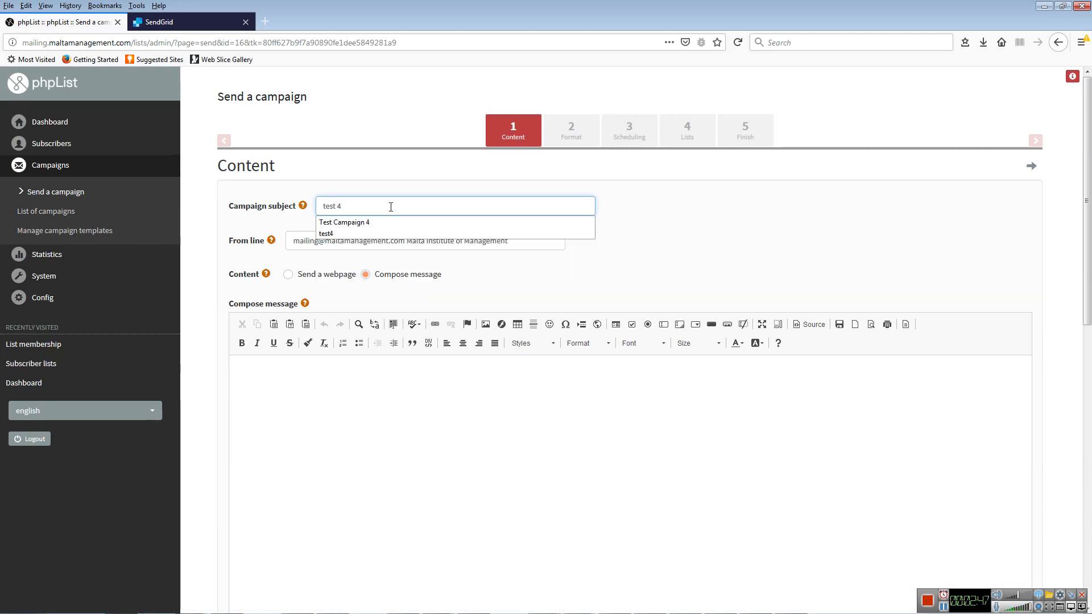
pyautogui.click(493, 223)
pyautogui.click(320, 294)
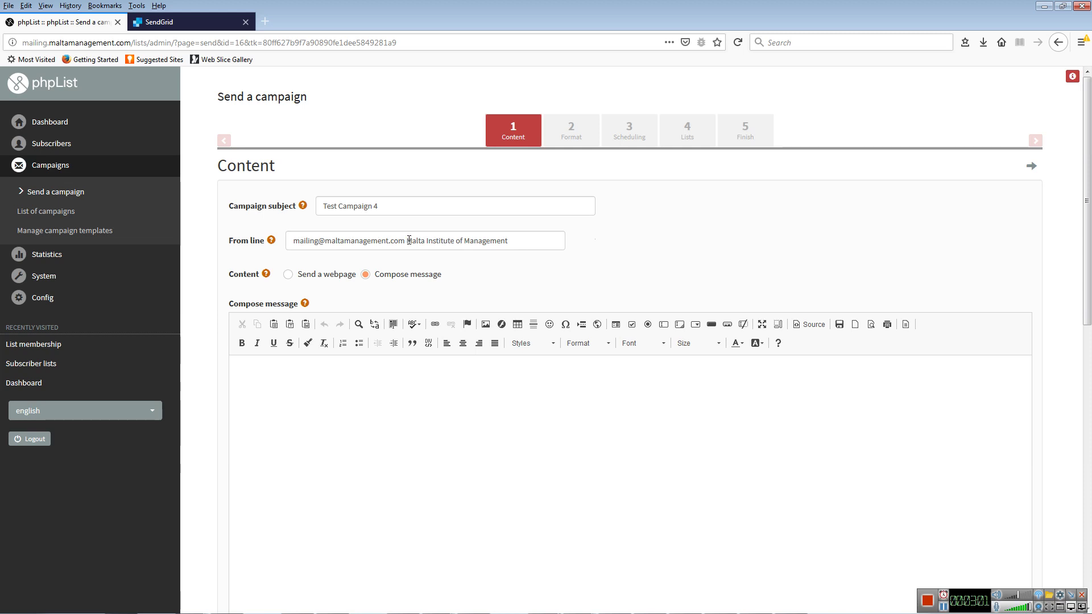
pyautogui.moveTo(409, 241); pyautogui.dragTo(511, 241)
pyautogui.click(345, 245)
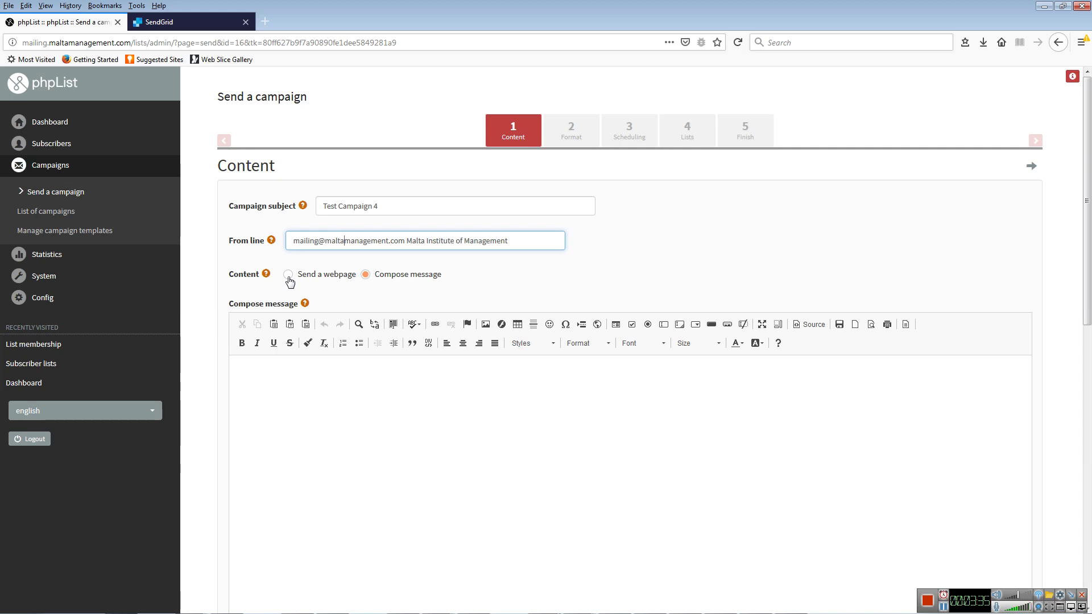
pyautogui.click(288, 275)
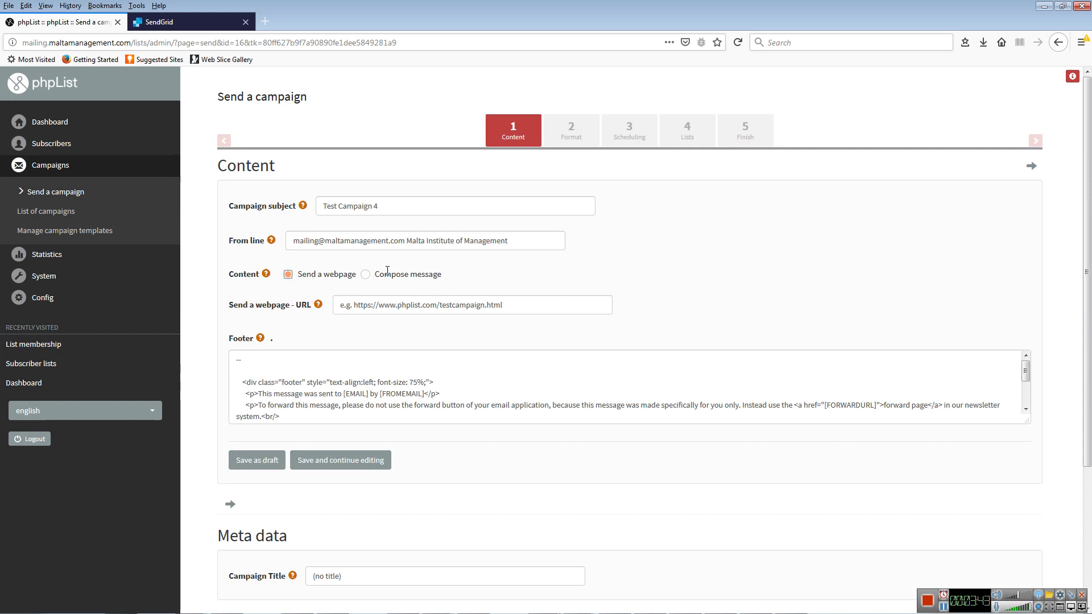
pyautogui.click(366, 276)
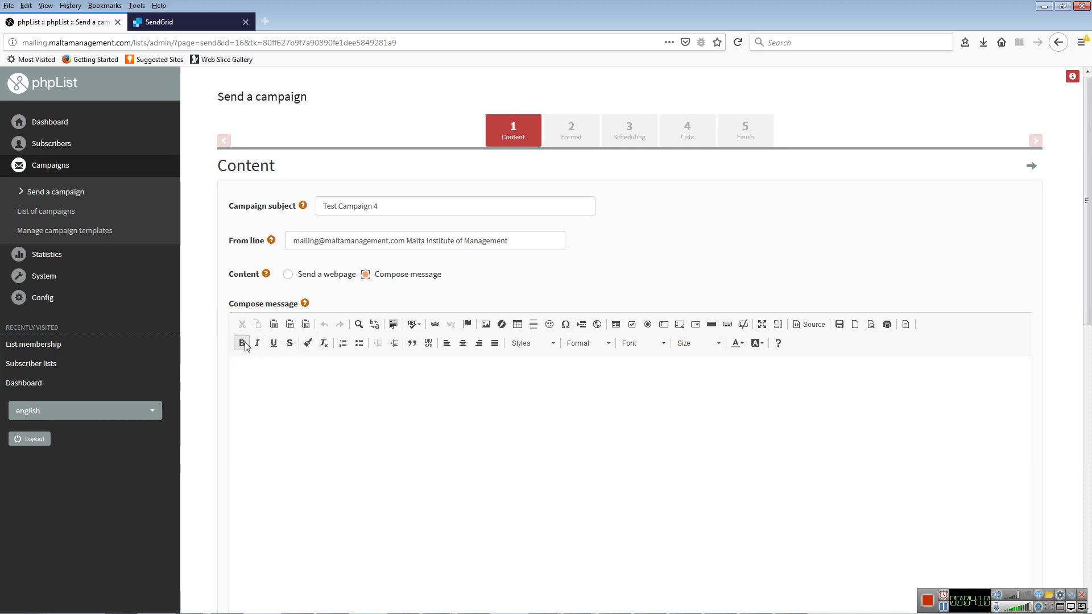
# - Type three placeholder paragraphs ('kjh kjh…', 'hjgj hg jhg jhg', 'kjhkjhxk jkjh kj h kjhkjh kj') in the body
pyautogui.click(303, 387)
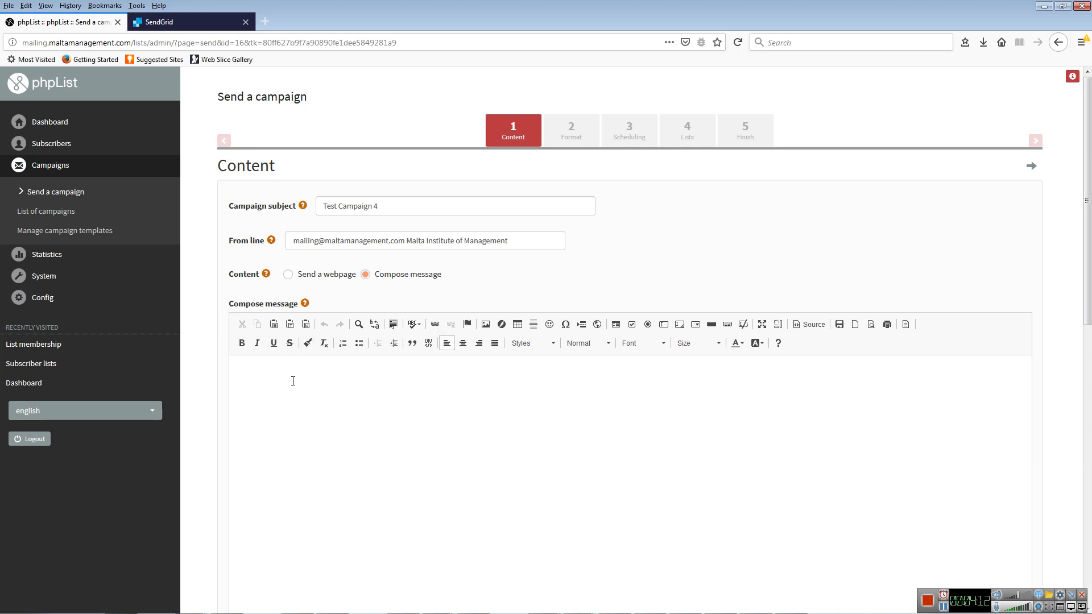
pyautogui.write('kjh kjh kjh kjh kjh kj')
pyautogui.press('Return')
pyautogui.write('hjgj hg jhg jhg')
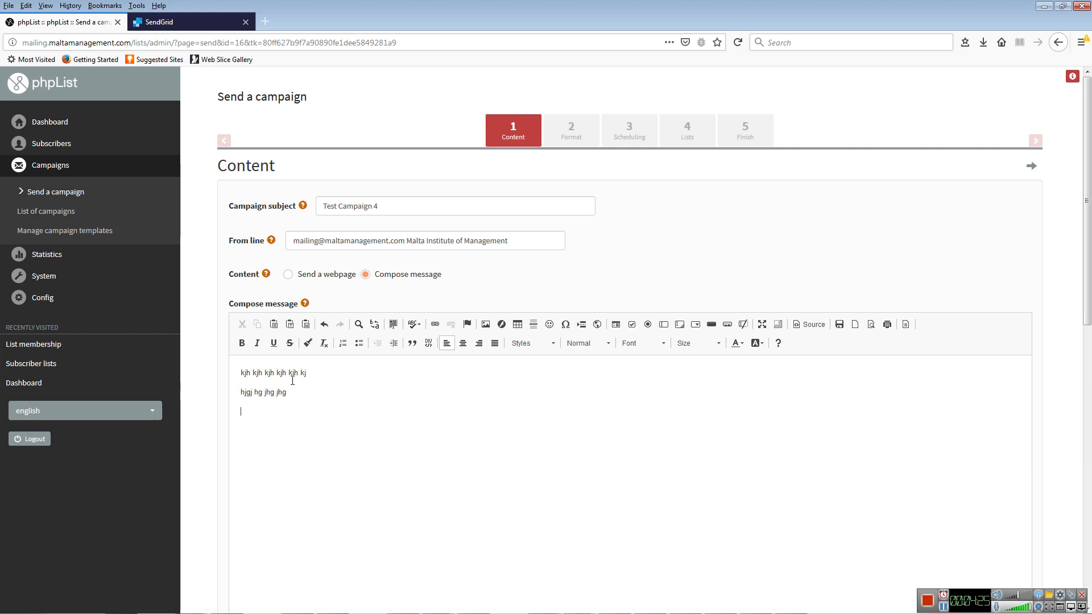
pyautogui.press('Return')
pyautogui.write('kjhkjhxk jkjh k')
pyautogui.write('j h ')
pyautogui.write('kjhkjh kj')
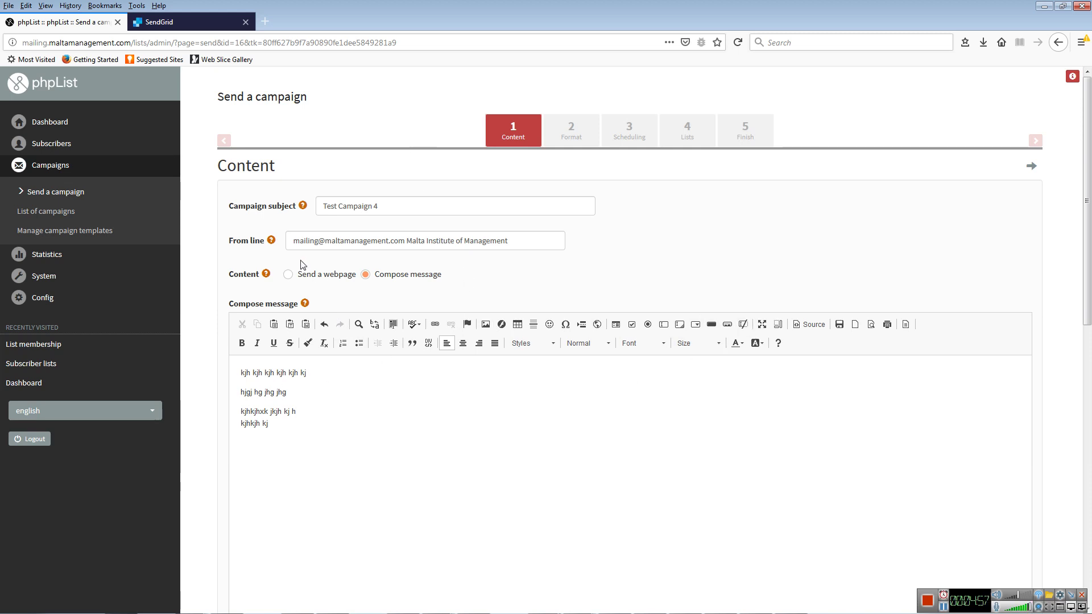
pyautogui.click(817, 329)
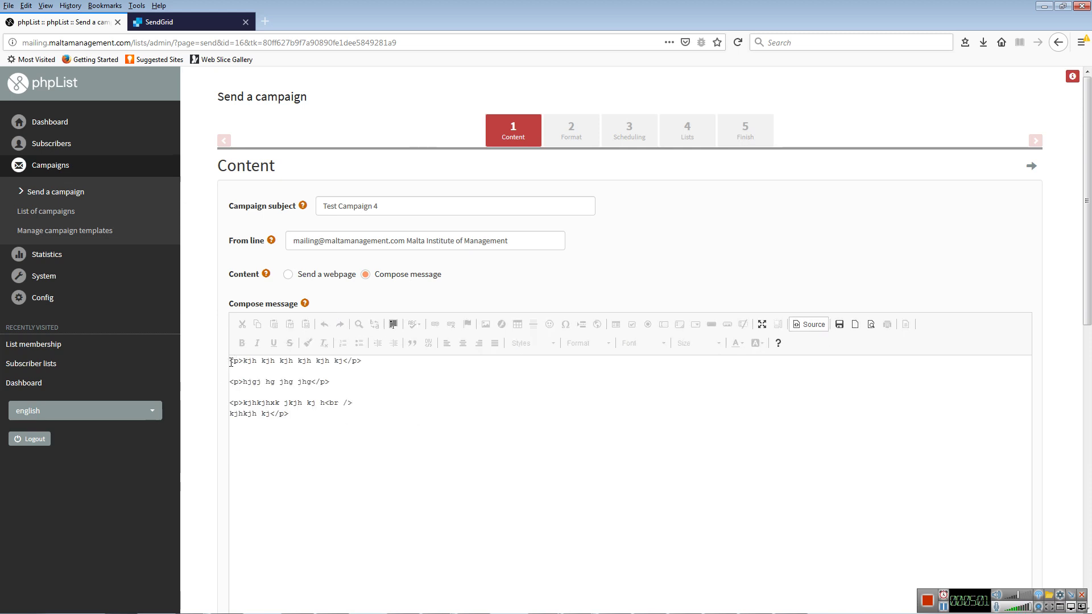
pyautogui.moveTo(245, 361); pyautogui.dragTo(230, 361)
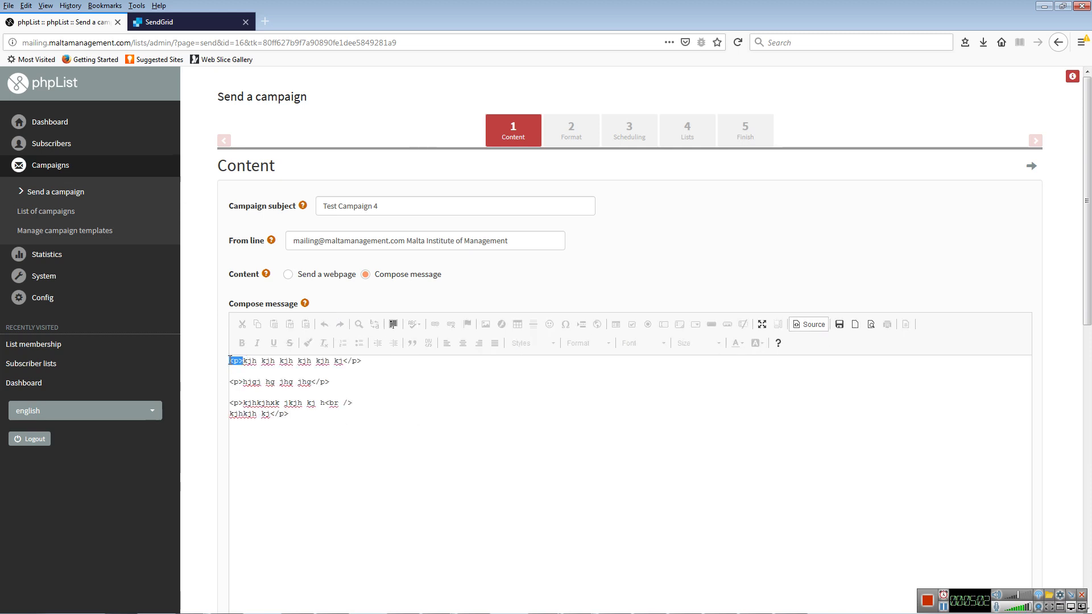
pyautogui.click(370, 422)
pyautogui.click(807, 326)
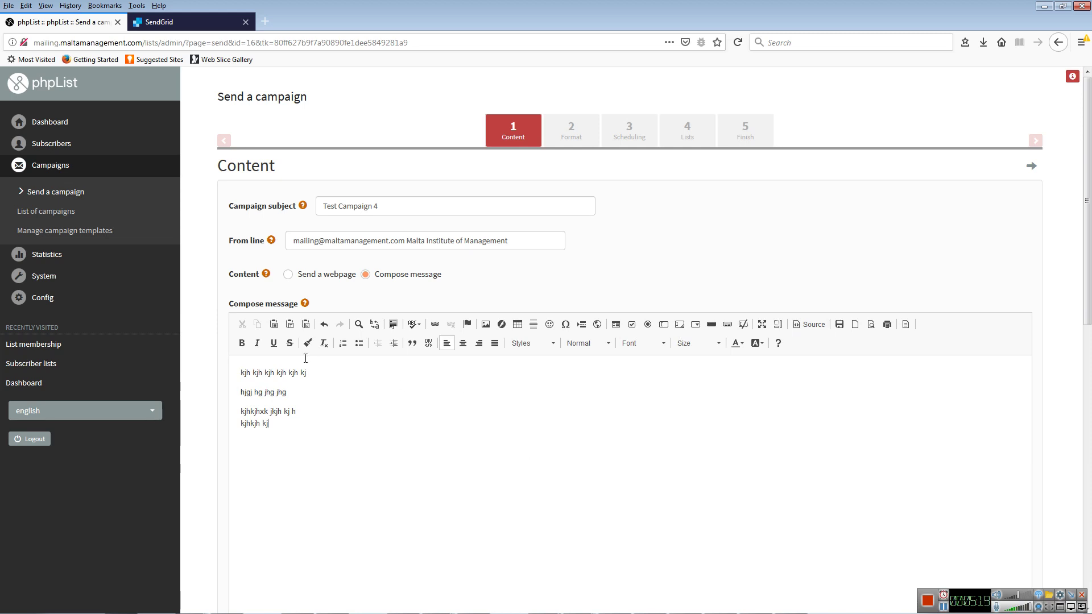
# - Attempt to paste into the message and dismiss the Ctrl+Shift+V paste notice
pyautogui.click(290, 324)
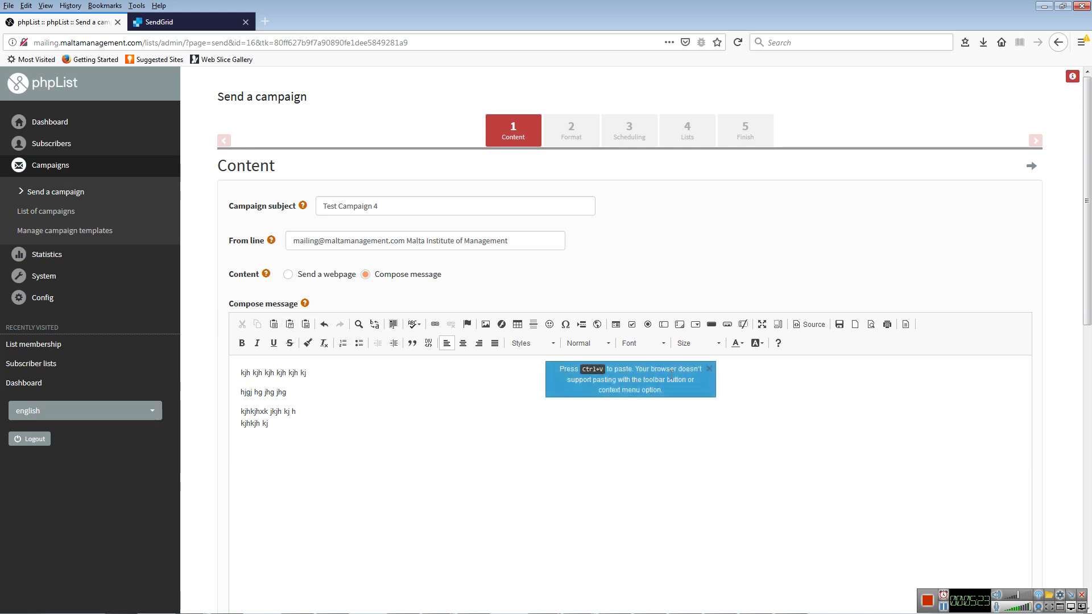
pyautogui.click(709, 369)
pyautogui.click(290, 325)
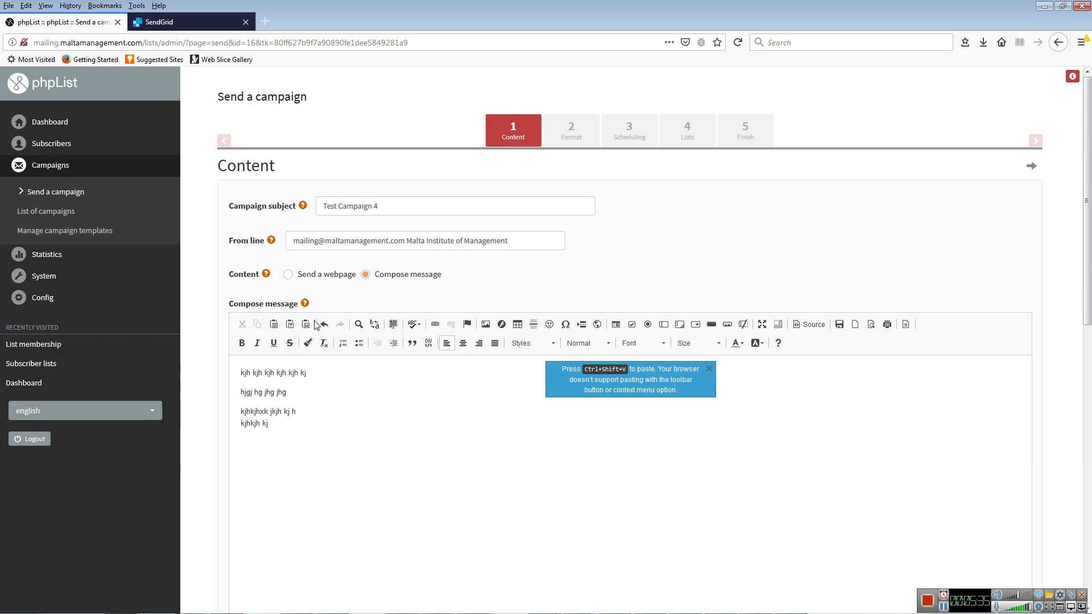
pyautogui.click(709, 371)
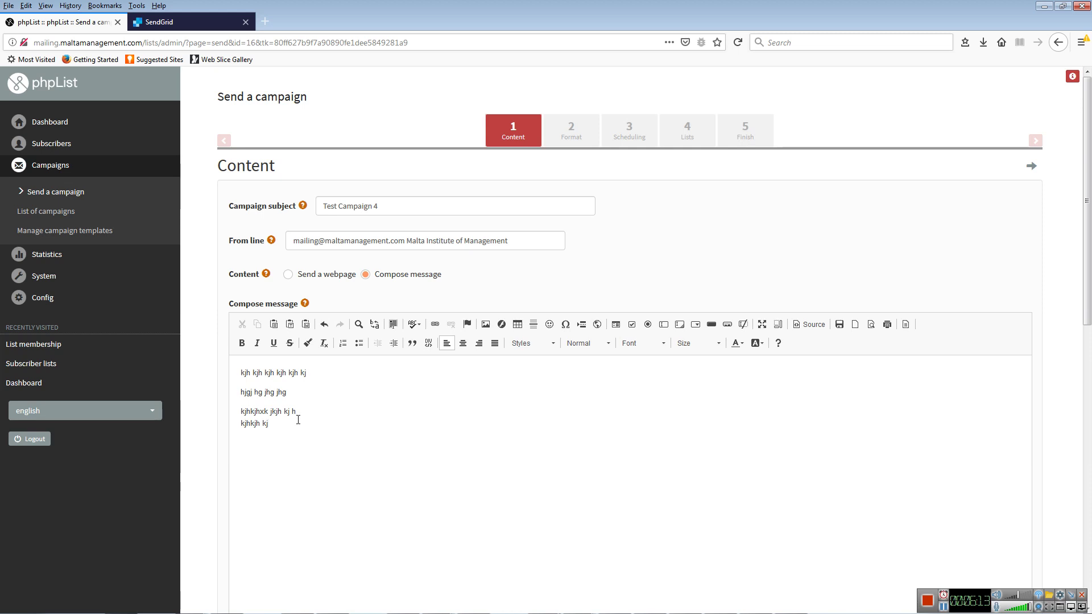
# - Select the line 'kjhkjhxk jkjh kj h' and bring up the Link dialog for it
pyautogui.hotkey('shift', 'Left')
pyautogui.hotkey('shift', 'Left')
pyautogui.hotkey('shift', 'Left')
pyautogui.hotkey('shift', 'Left')
pyautogui.hotkey('shift', 'Left')
pyautogui.hotkey('shift', 'Left')
pyautogui.hotkey('shift', 'Left')
pyautogui.hotkey('shift', 'Left')
pyautogui.hotkey('shift', 'Left')
pyautogui.hotkey('shift', 'Left')
pyautogui.hotkey('shift', 'Left')
pyautogui.hotkey('shift', 'Left')
pyautogui.hotkey('shift', 'Left')
pyautogui.hotkey('shift', 'Left')
pyautogui.hotkey('shift', 'Left')
pyautogui.hotkey('shift', 'Left')
pyautogui.hotkey('shift', 'Left')
pyautogui.hotkey('shift', 'Left')
pyautogui.click(436, 324)
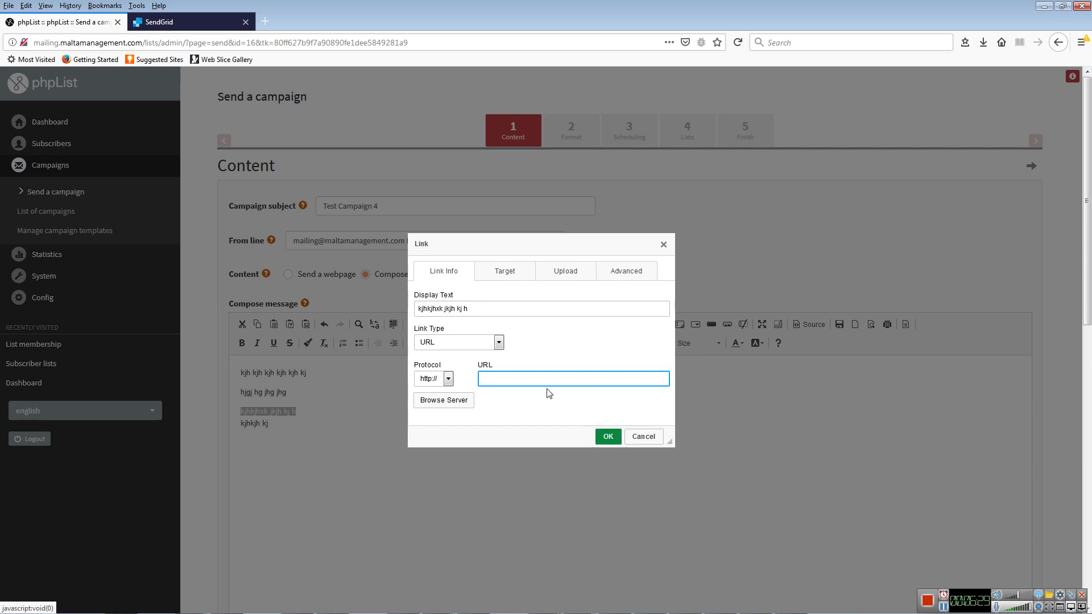
pyautogui.write('www')
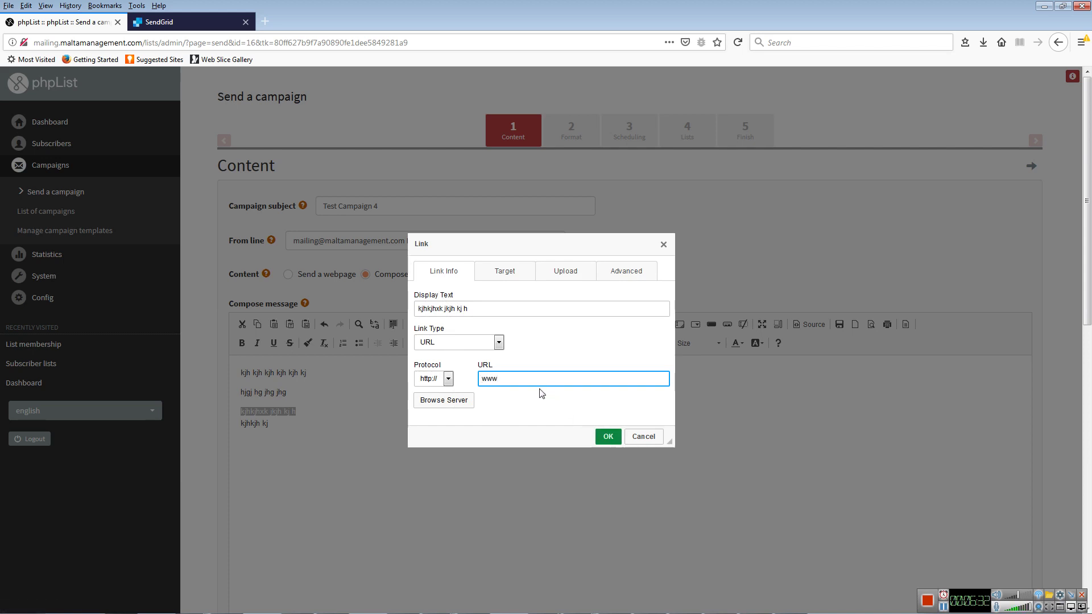
pyautogui.write('.google.com')
pyautogui.click(609, 437)
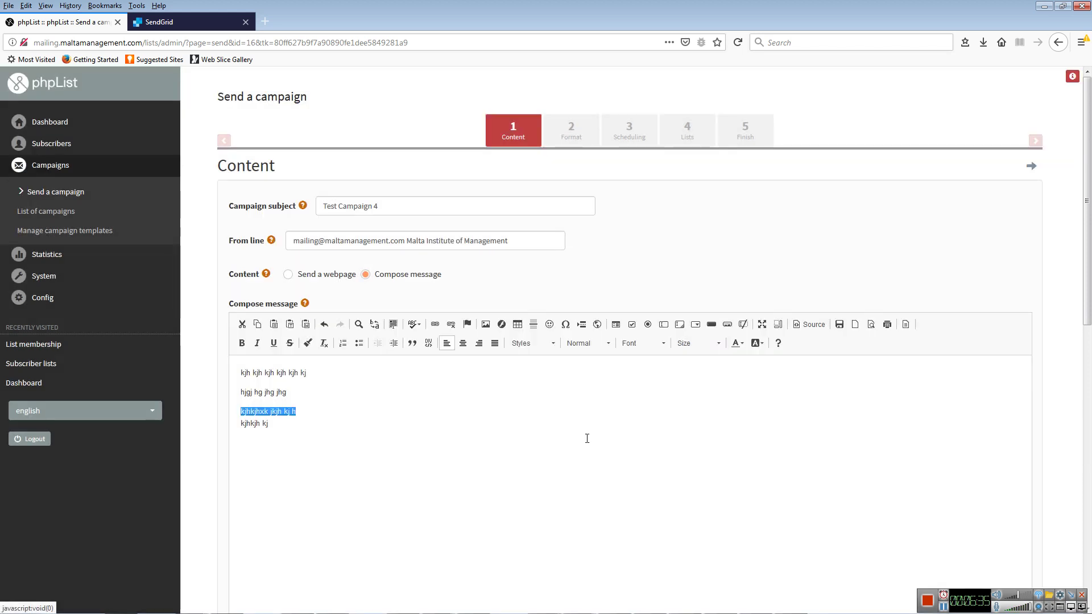
pyautogui.click(325, 446)
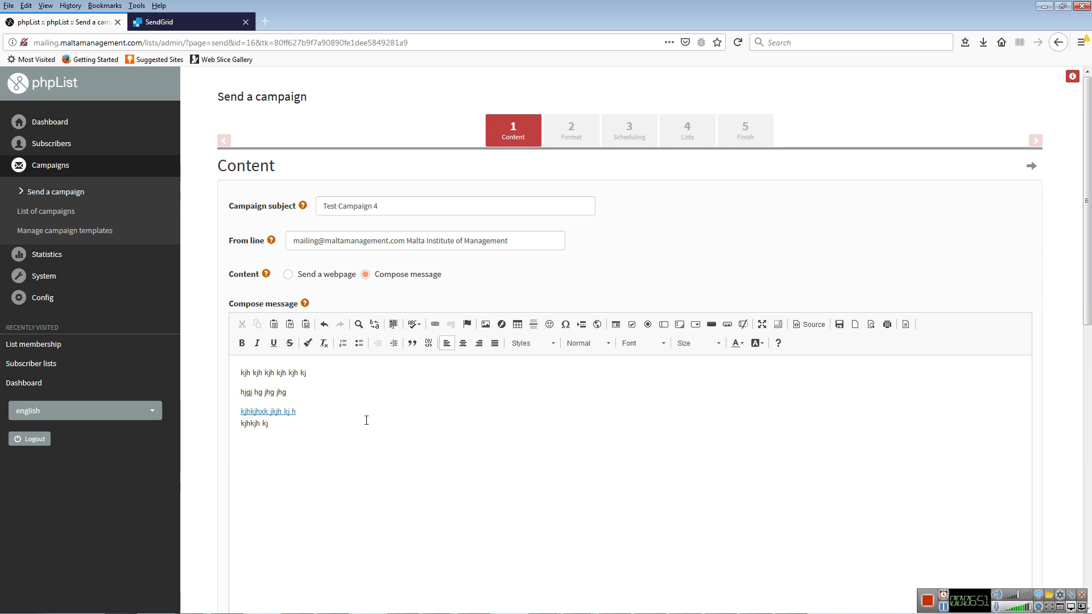
# - Add a bulleted list with items sdasdas, asdasd and asdsad below the paragraphs
pyautogui.click(359, 344)
pyautogui.write('sdasdas')
pyautogui.press('Return')
pyautogui.write('asdasd')
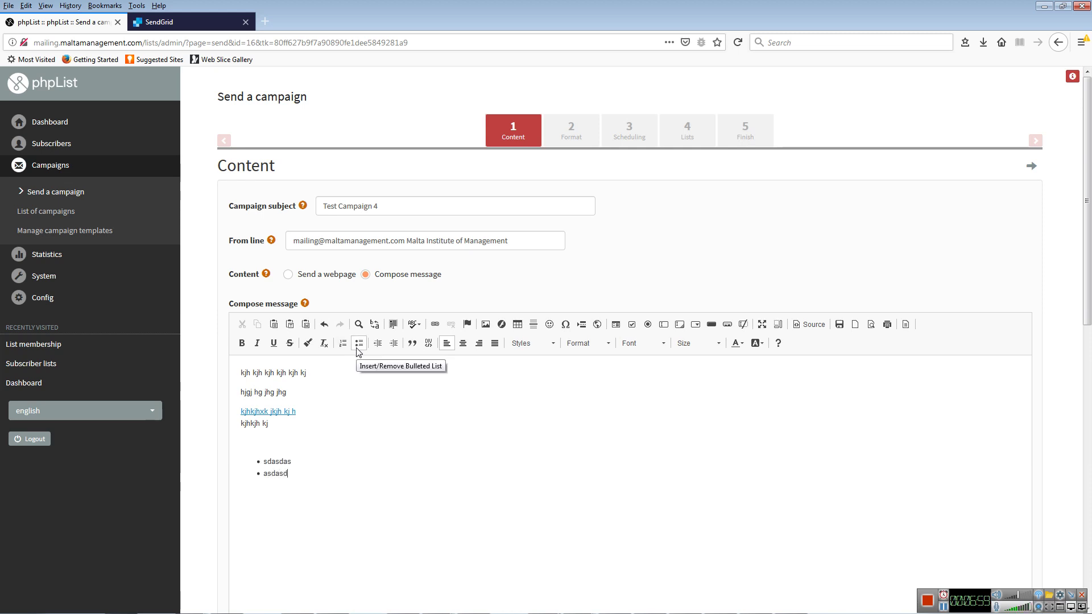
pyautogui.press('Return')
pyautogui.write('asdsad')
pyautogui.press('Return')
pyautogui.click(359, 344)
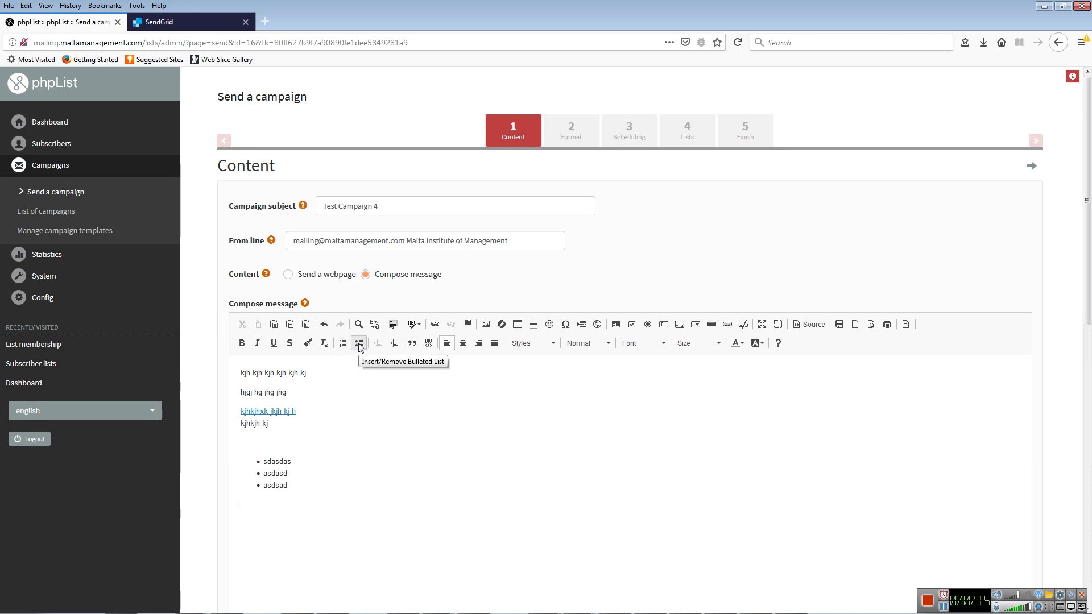
pyautogui.click(520, 443)
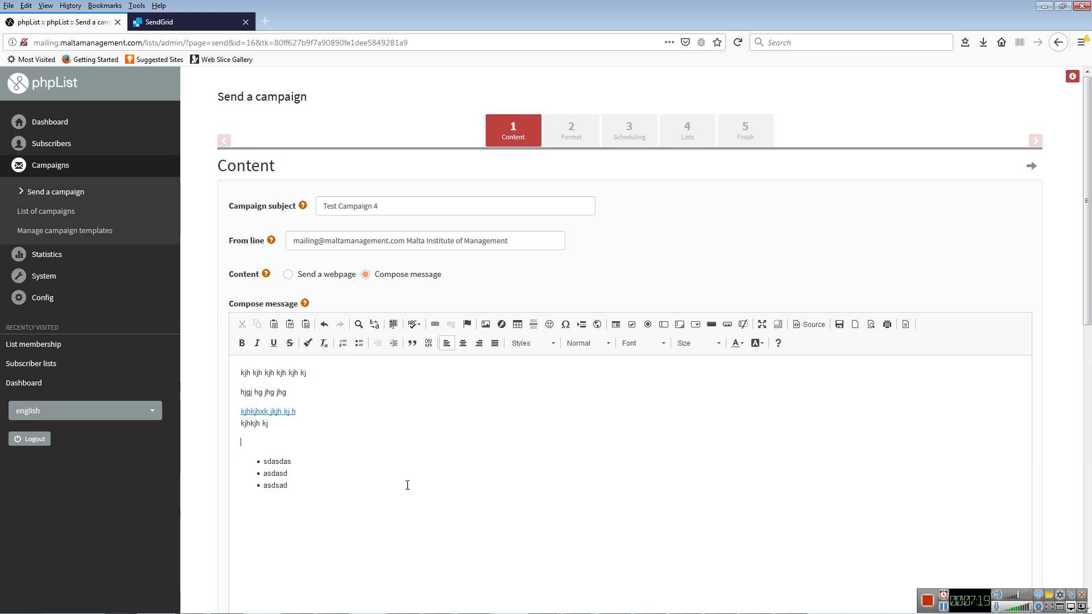
# - Insert an empty 3-row, 2-column table after the asdasd bullet item
pyautogui.click(485, 324)
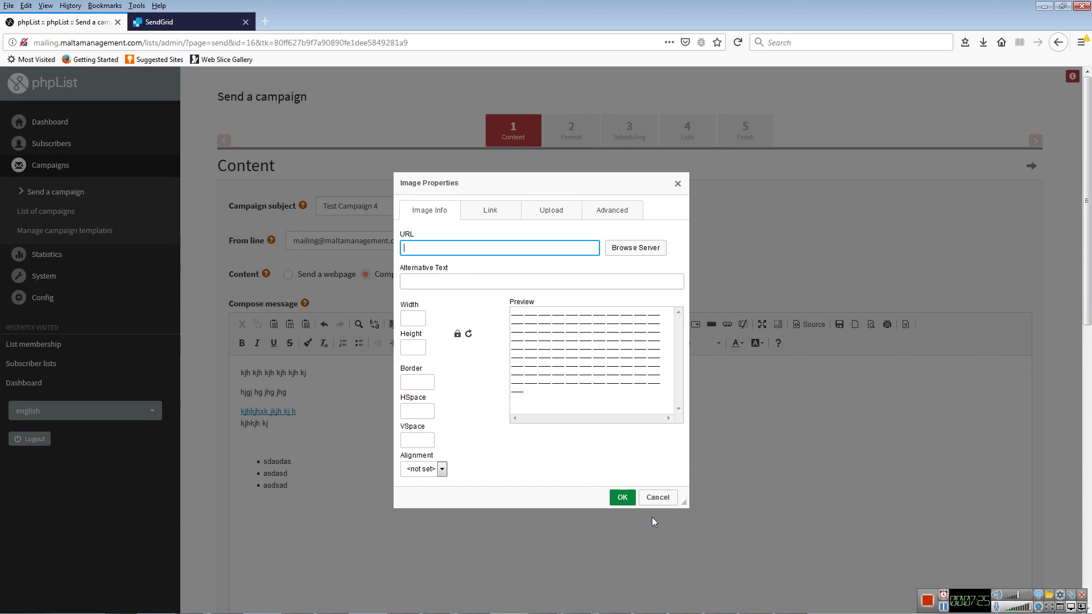
pyautogui.click(655, 499)
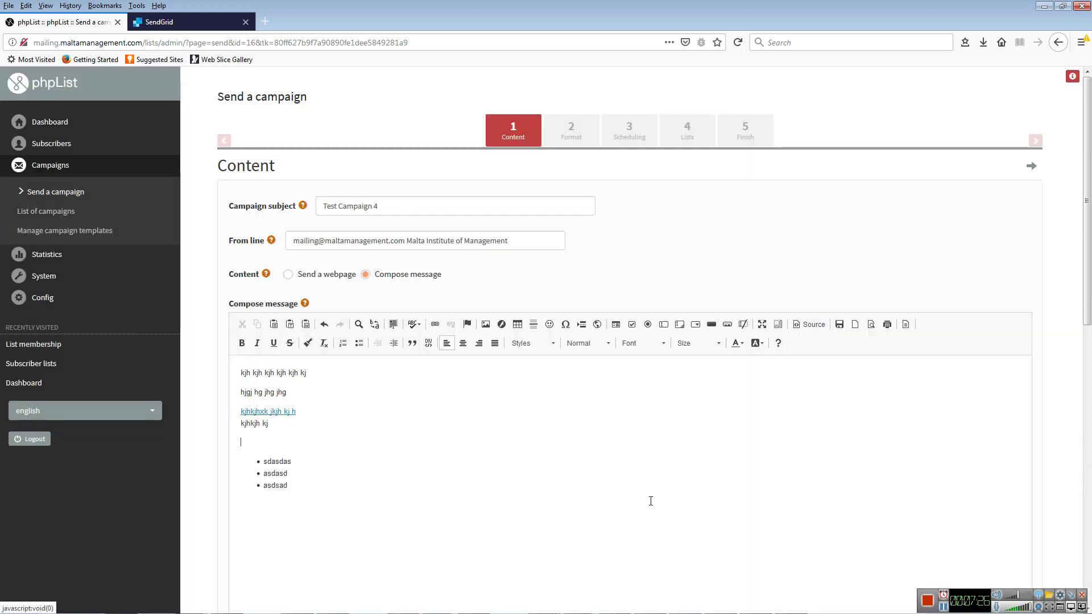
pyautogui.click(517, 324)
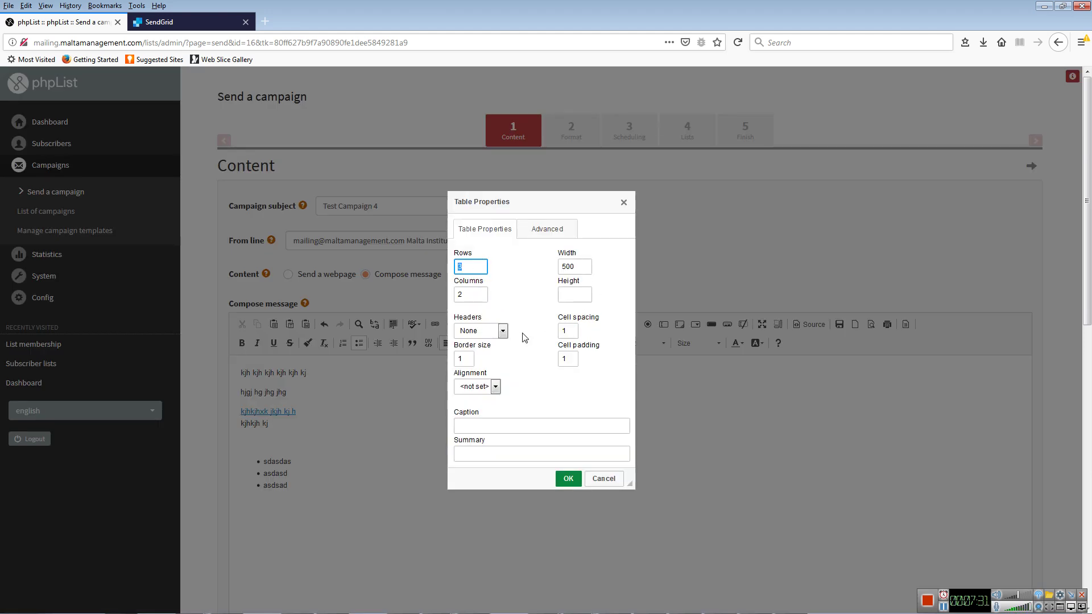
pyautogui.click(568, 478)
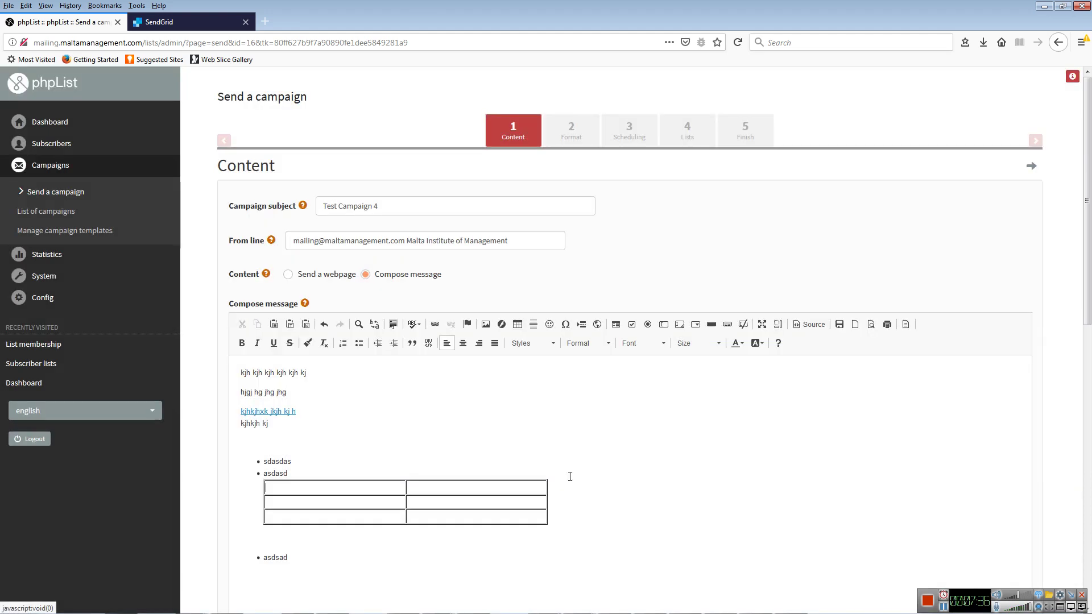
pyautogui.click(369, 489)
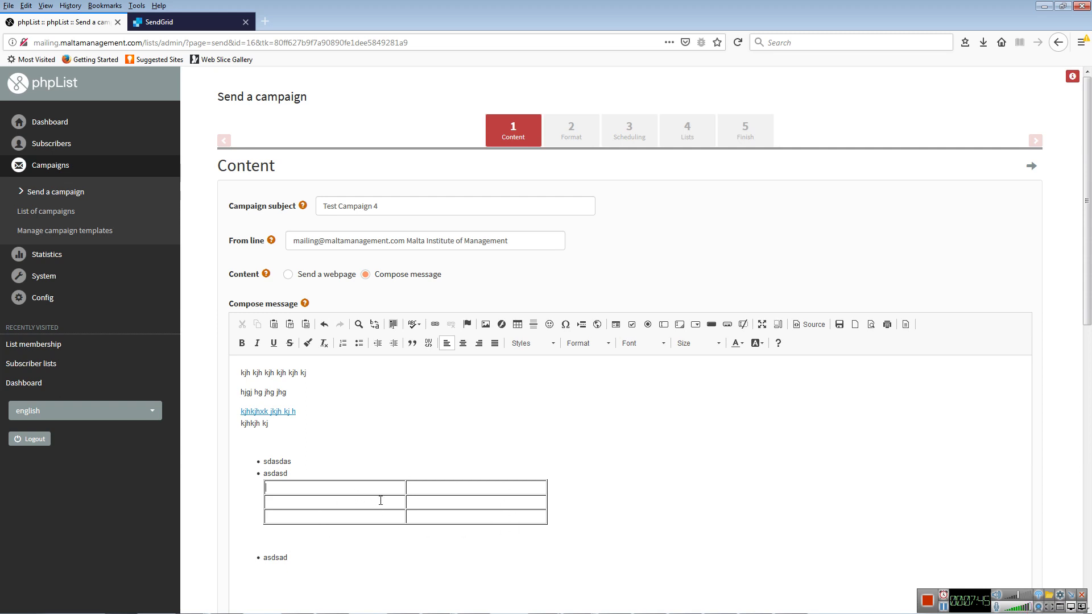
pyautogui.rightClick(333, 490)
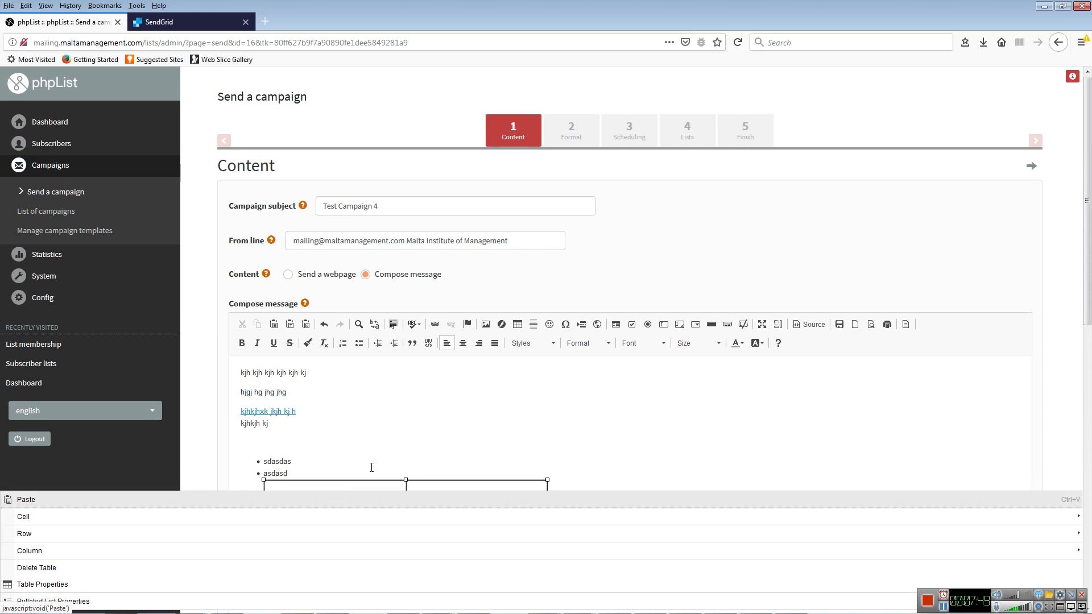
# - Set the table's border size to 0 in Table Properties
pyautogui.click(90, 586)
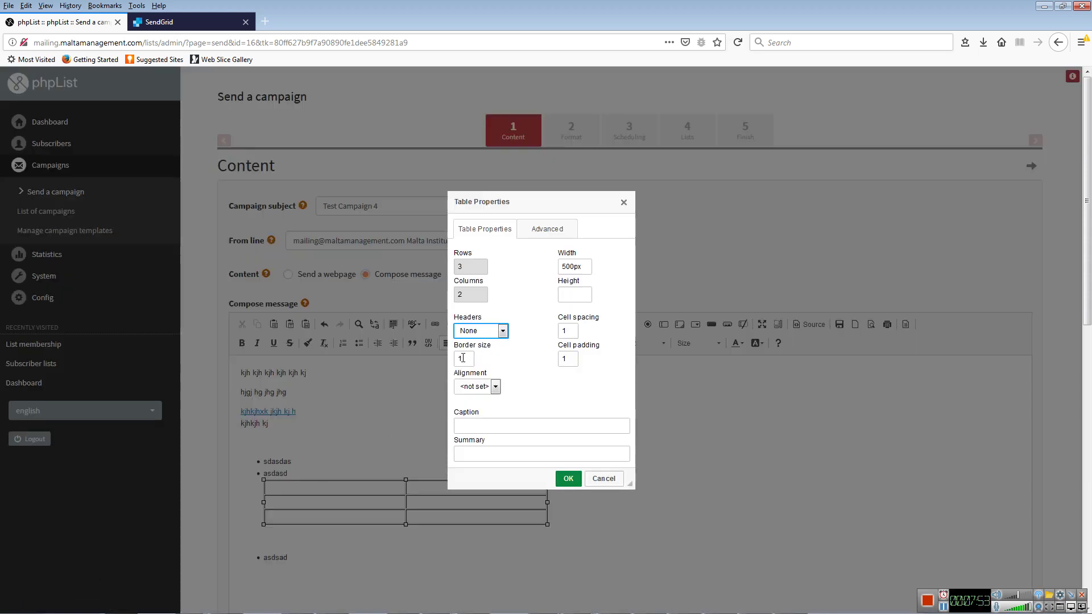
pyautogui.moveTo(463, 359); pyautogui.dragTo(455, 362)
pyautogui.write('0')
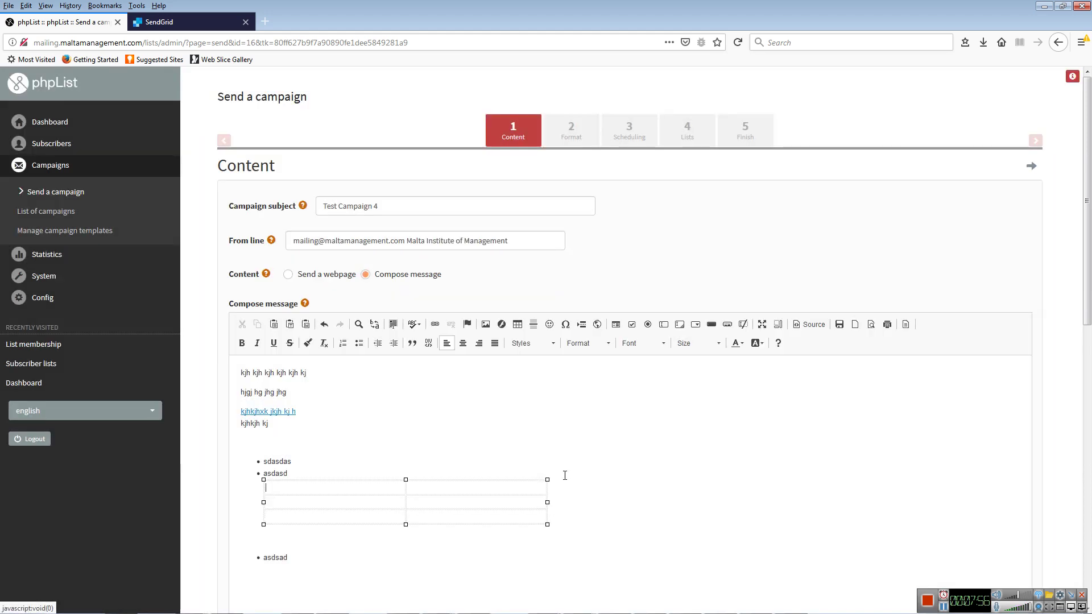
pyautogui.click(568, 478)
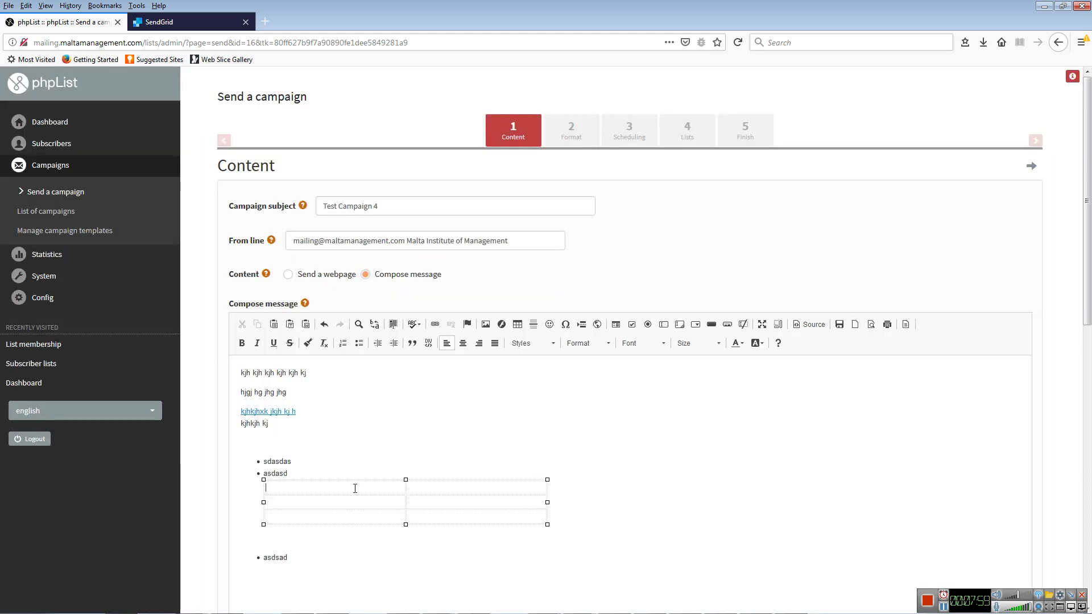
# - Fill the first row with xzczxczxczxc in the left cell and zxczx in the right
pyautogui.write('xzczxczxczxc')
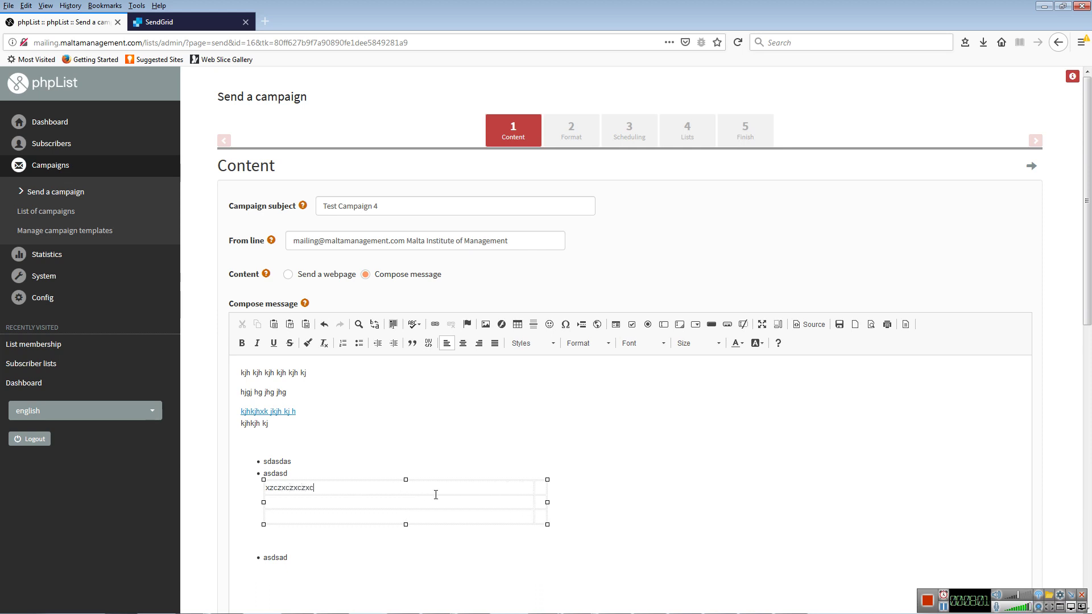
pyautogui.press('Tab')
pyautogui.write('zxczx')
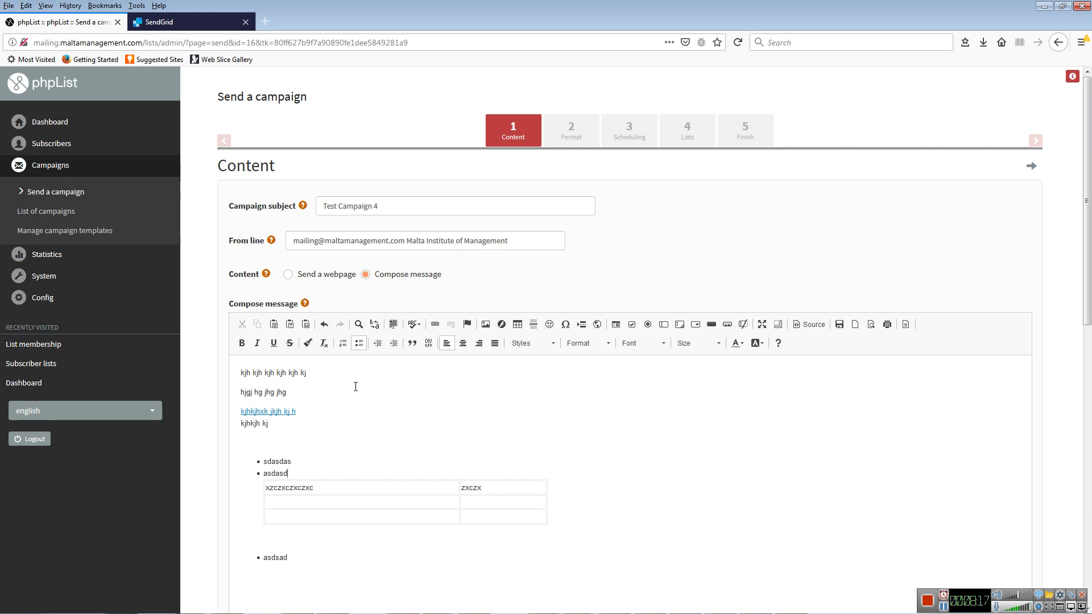
# - Add a blank line above the bulleted list, then preview and close the server image browser
pyautogui.click(312, 438)
pyautogui.press('Return')
pyautogui.press('Return')
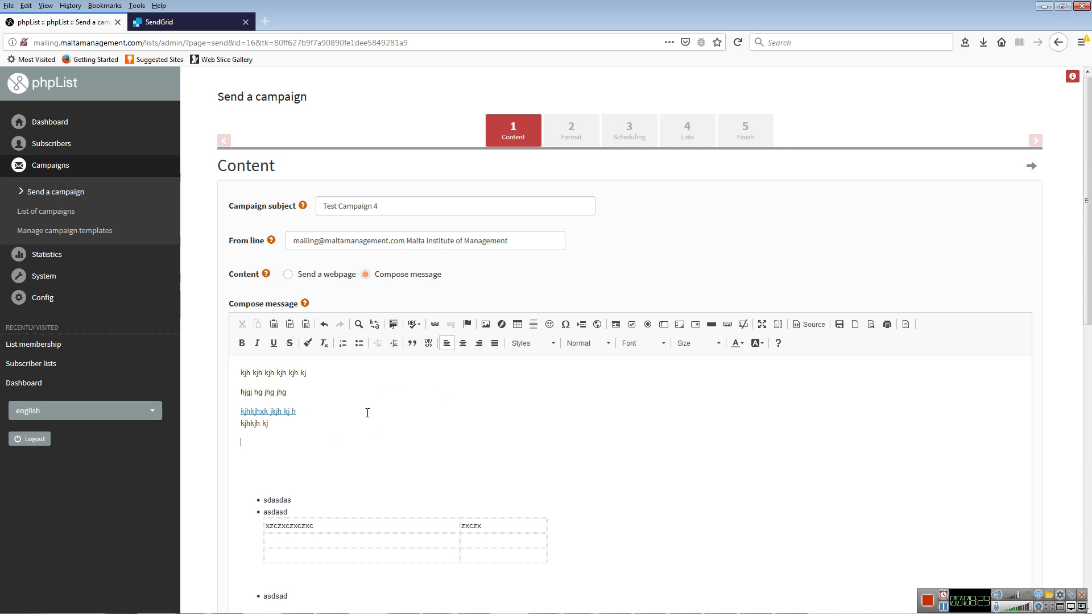
pyautogui.click(487, 325)
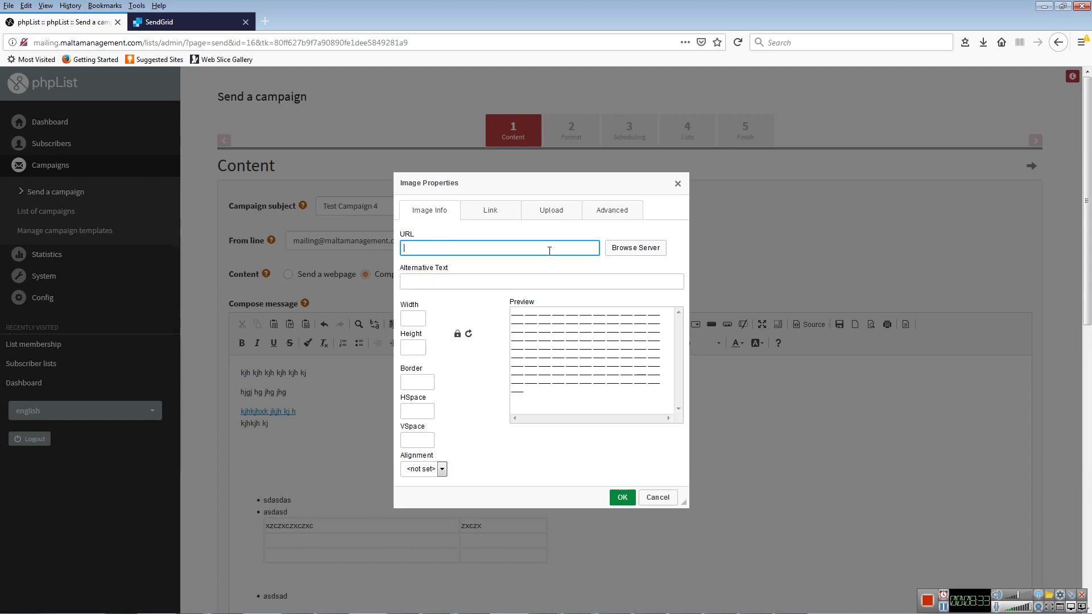
pyautogui.click(625, 254)
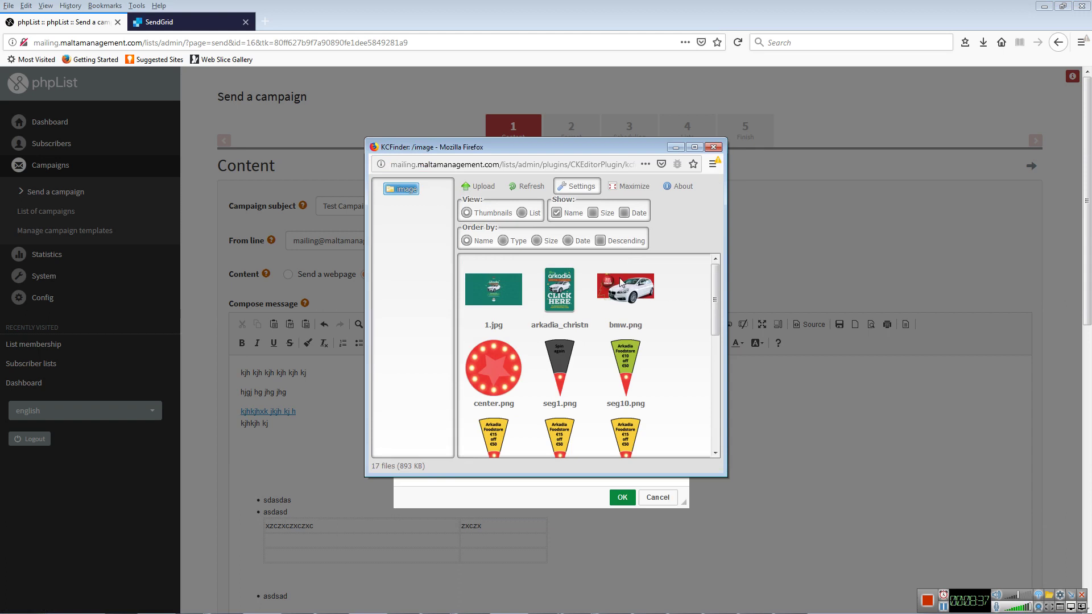
pyautogui.scroll(-5, 557, 412)
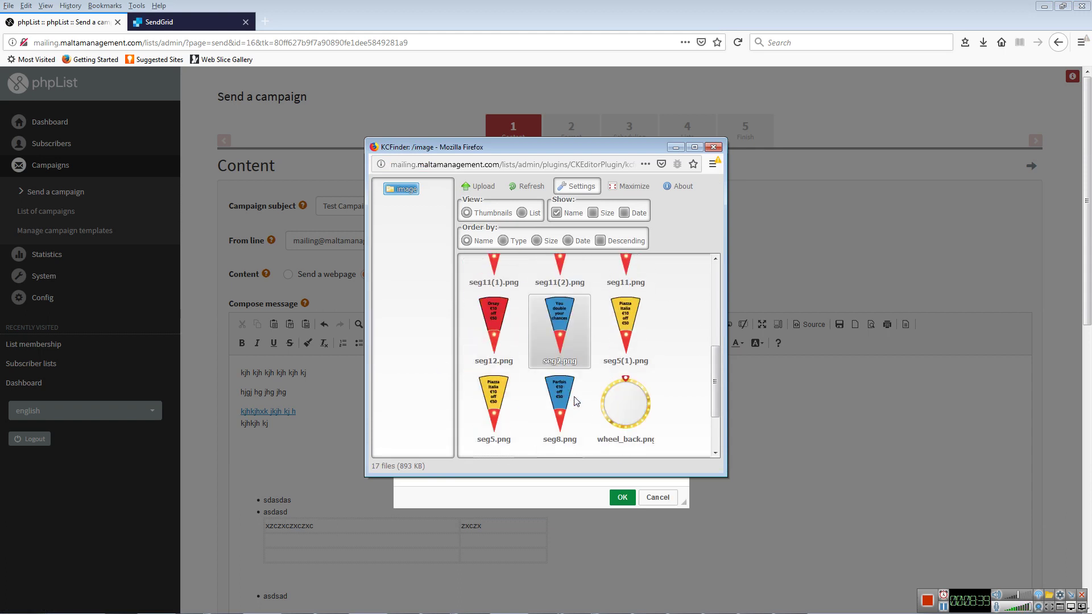
pyautogui.scroll(5, 569, 398)
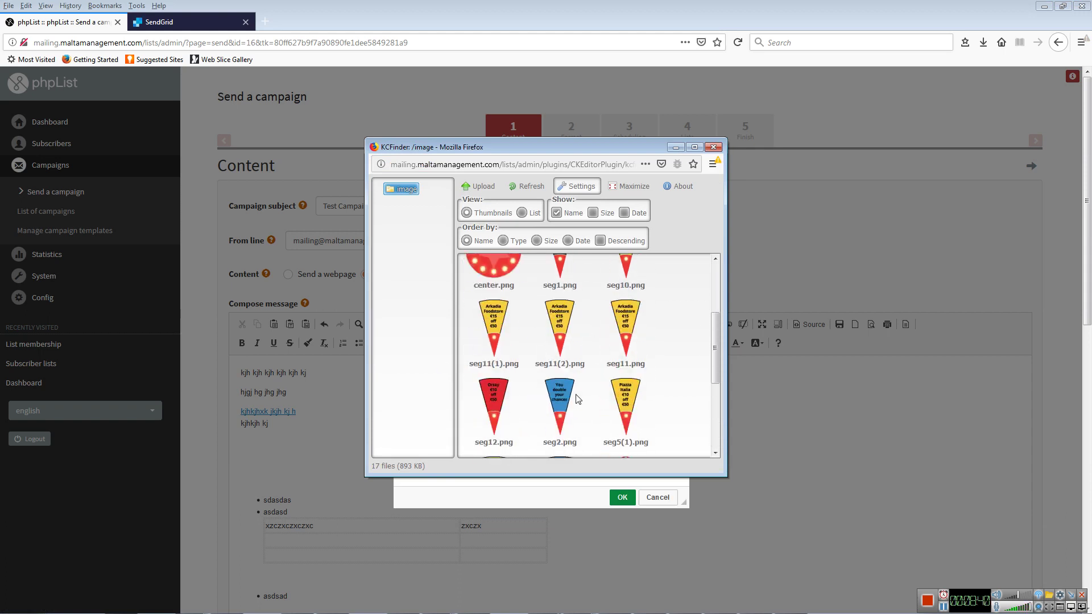
pyautogui.click(714, 147)
# - Check the image Upload option without picking a file, then reopen Browse Server from Image Info
pyautogui.click(569, 215)
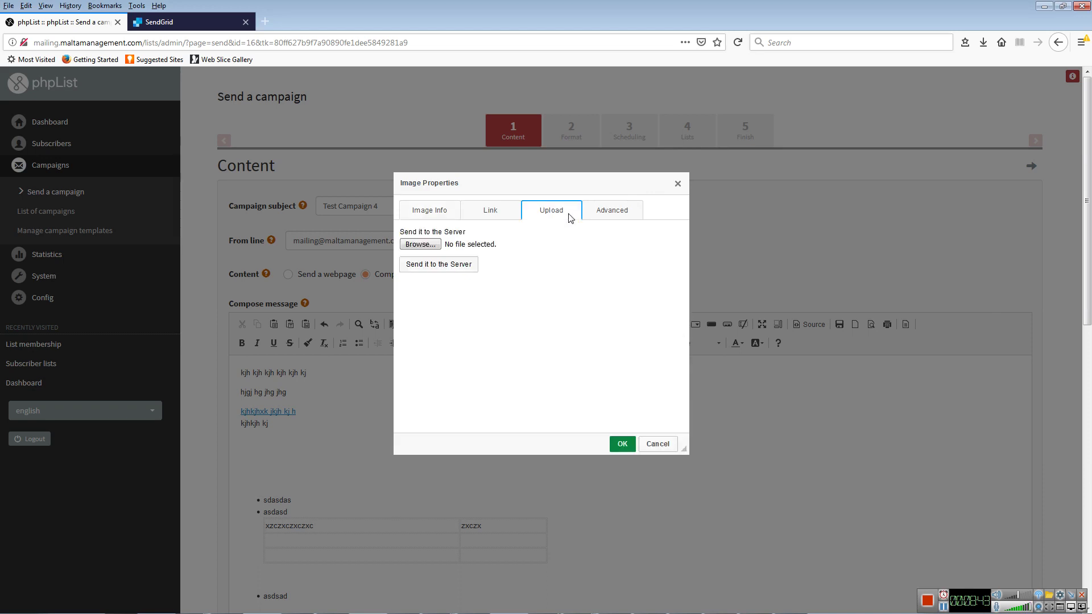
pyautogui.click(421, 245)
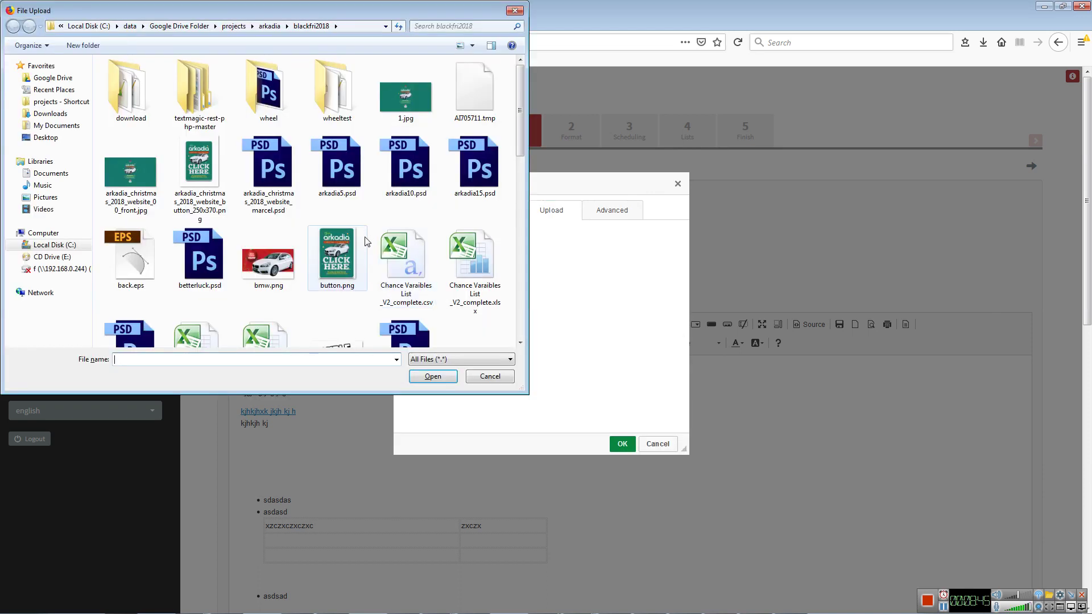
pyautogui.click(515, 11)
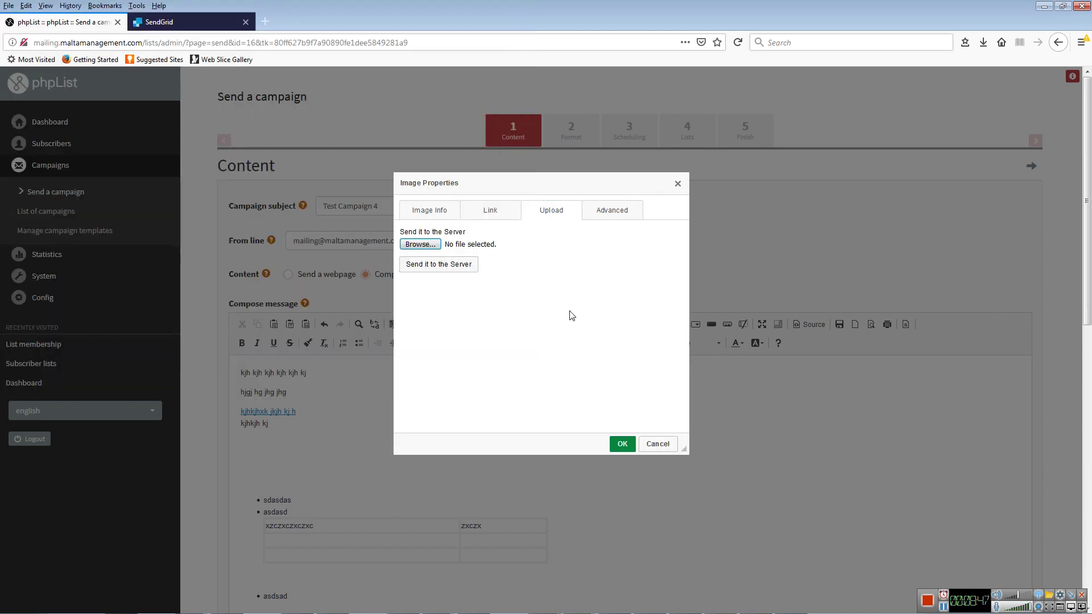
pyautogui.click(436, 213)
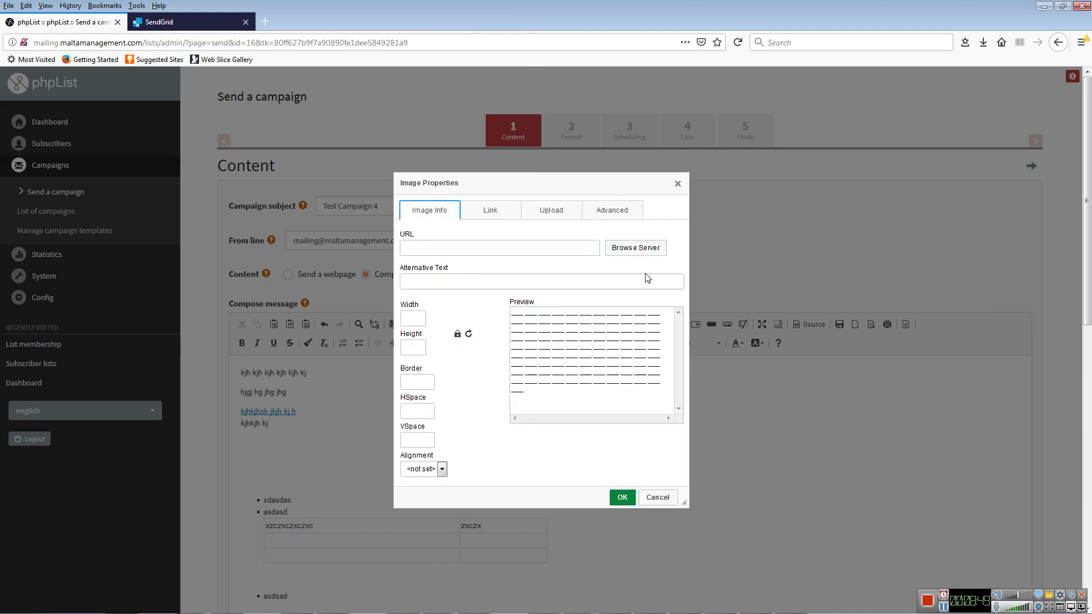
pyautogui.click(648, 251)
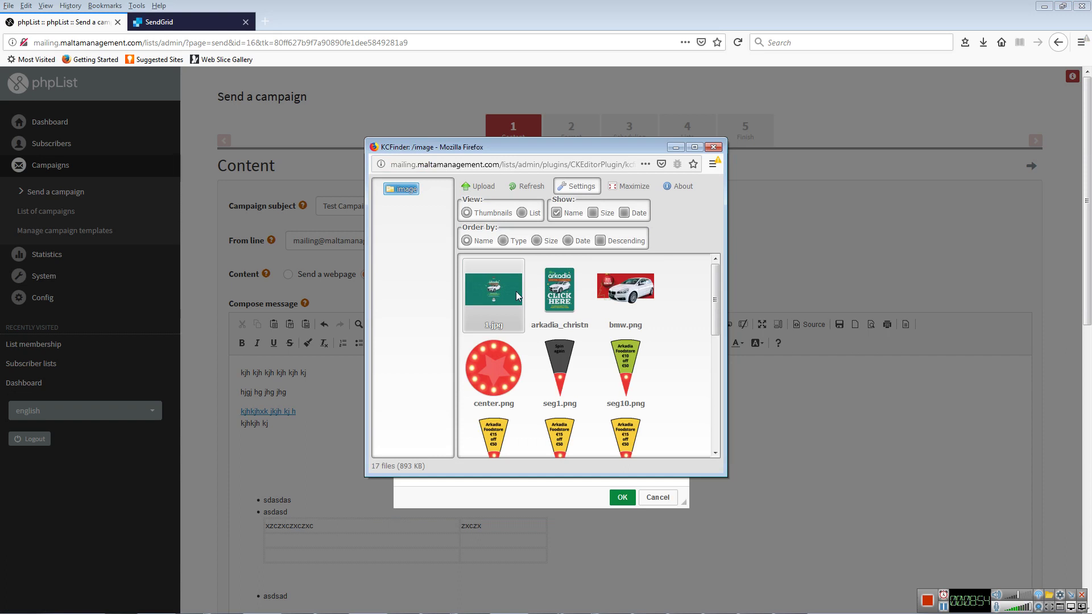
# - Pick 1.jpg, change its width from 1500 to 800 (height 449), and insert it
pyautogui.doubleClick(516, 291)
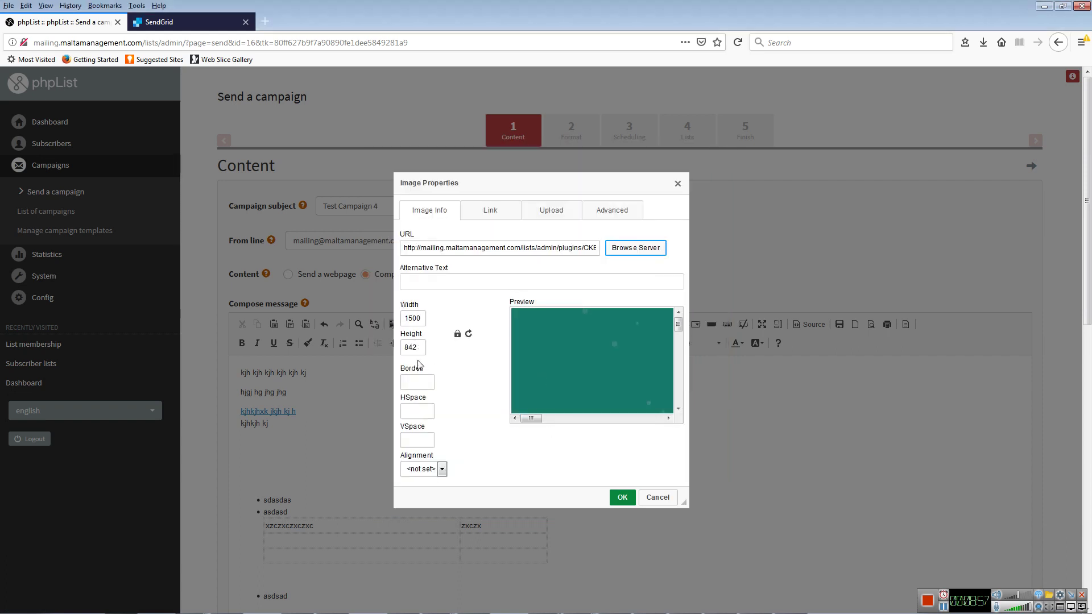
pyautogui.doubleClick(413, 318)
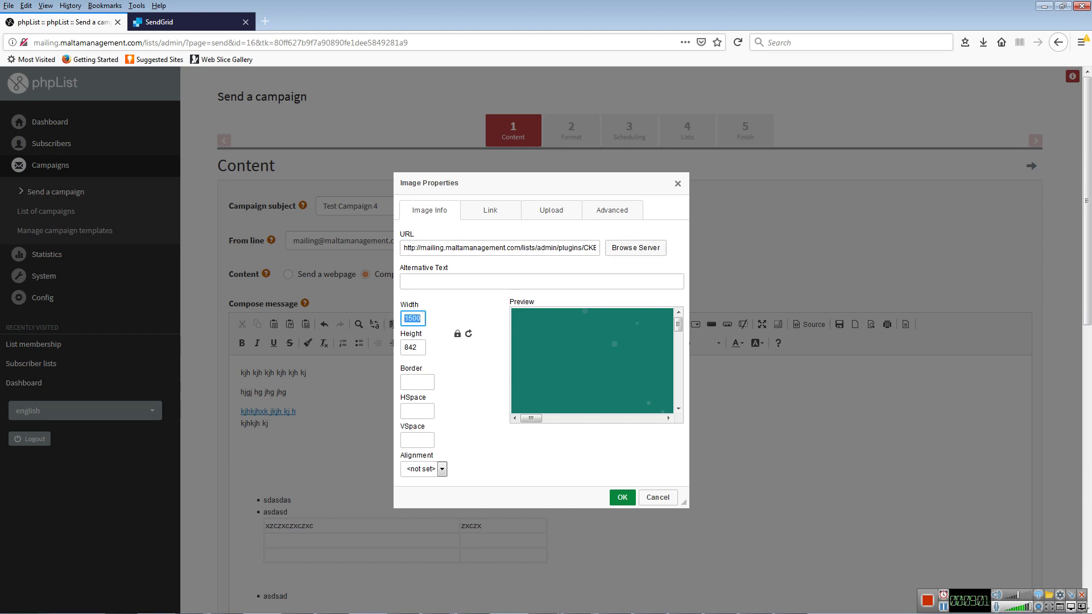
pyautogui.write('800')
pyautogui.click(420, 348)
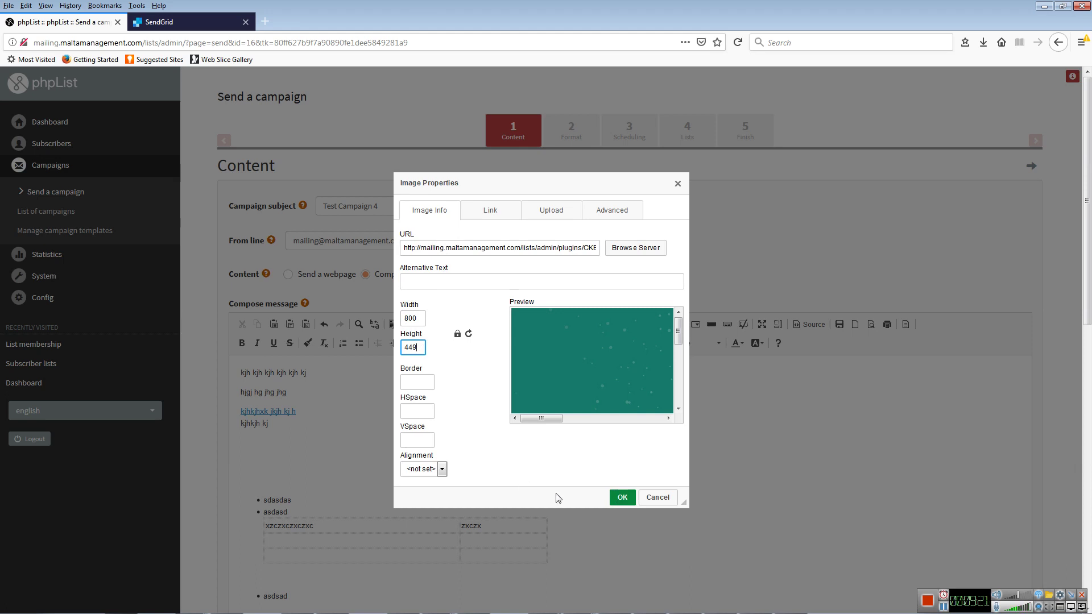
pyautogui.click(620, 498)
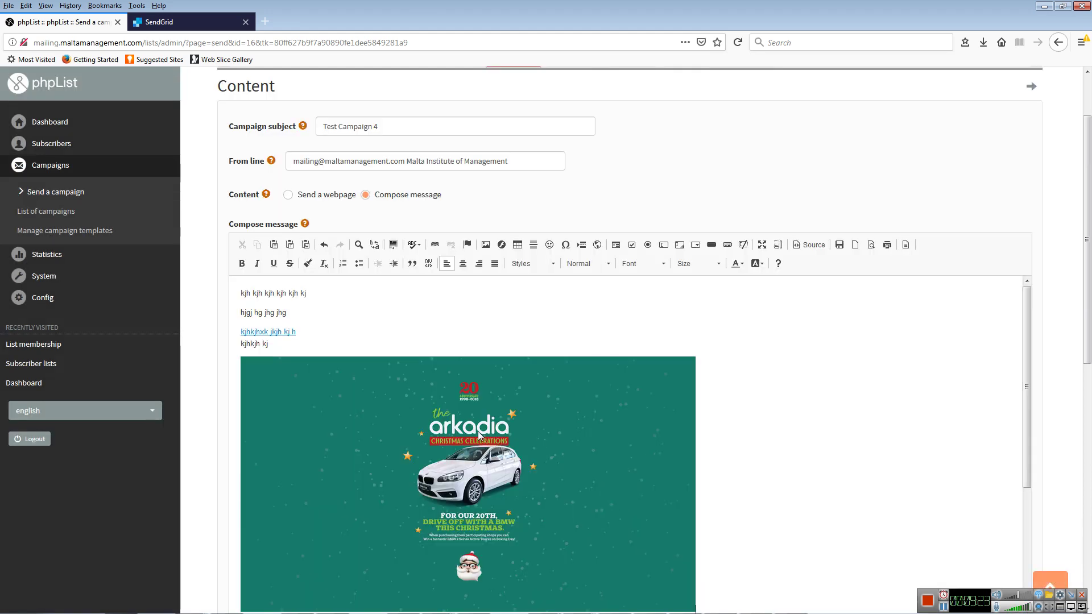
pyautogui.scroll(-3, 476, 430)
pyautogui.scroll(2, 477, 430)
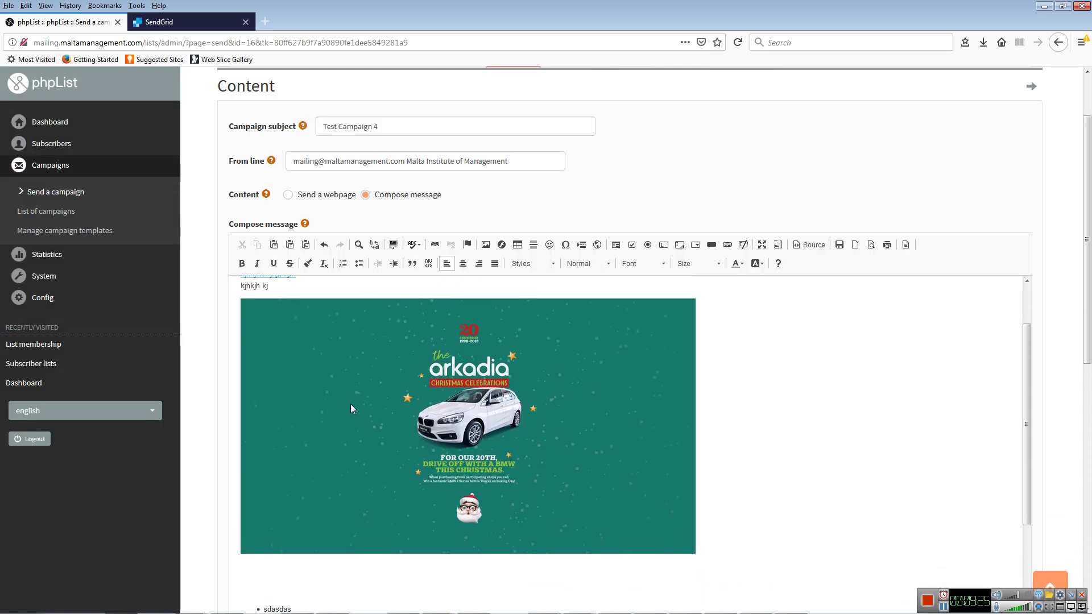
pyautogui.click(465, 397)
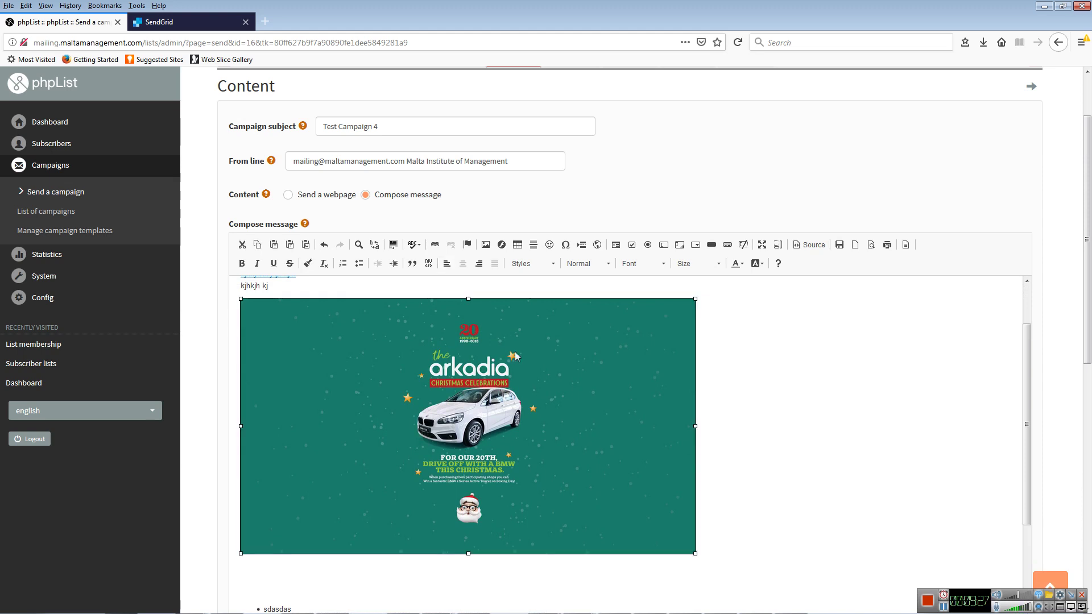
pyautogui.click(485, 245)
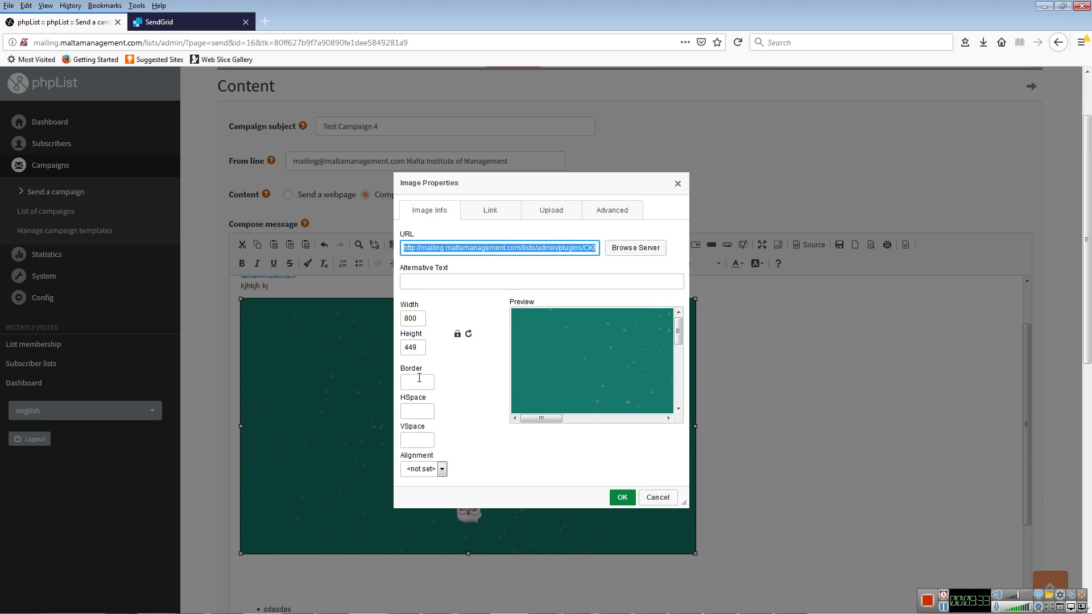
pyautogui.click(432, 470)
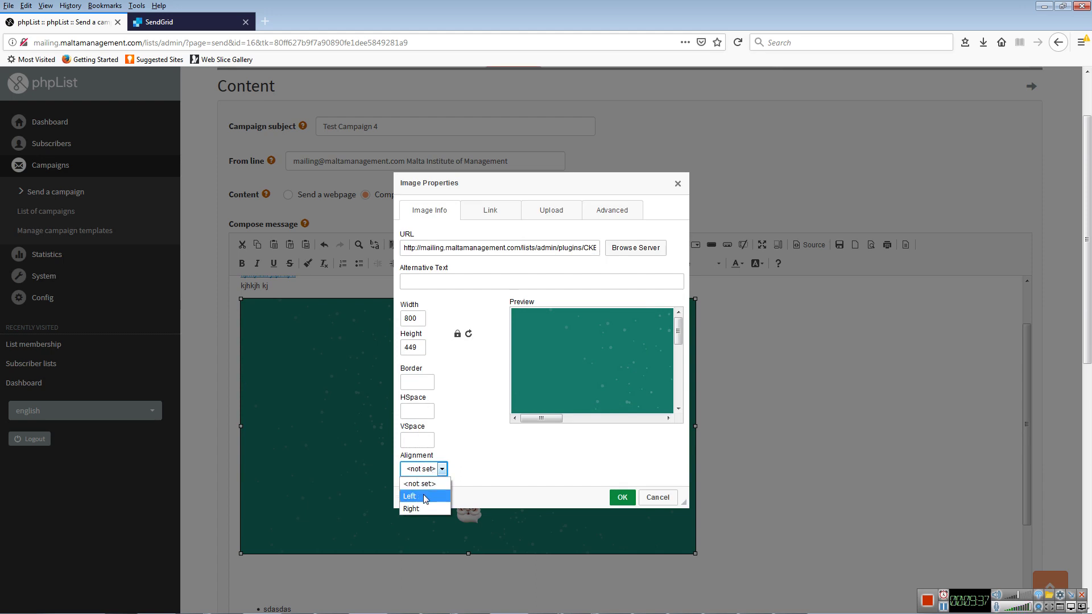
pyautogui.click(423, 495)
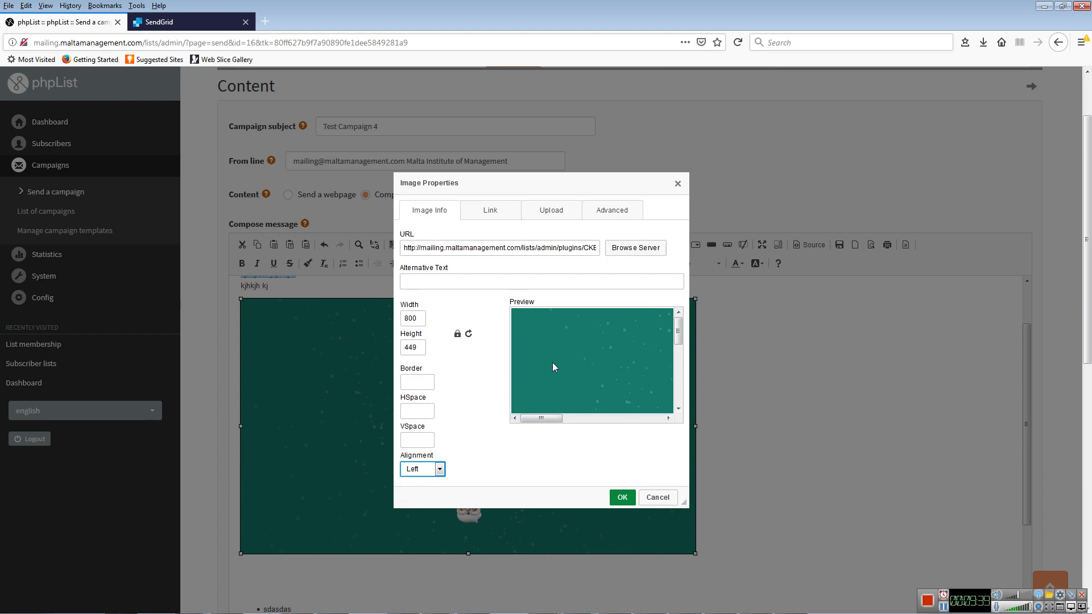
pyautogui.click(660, 498)
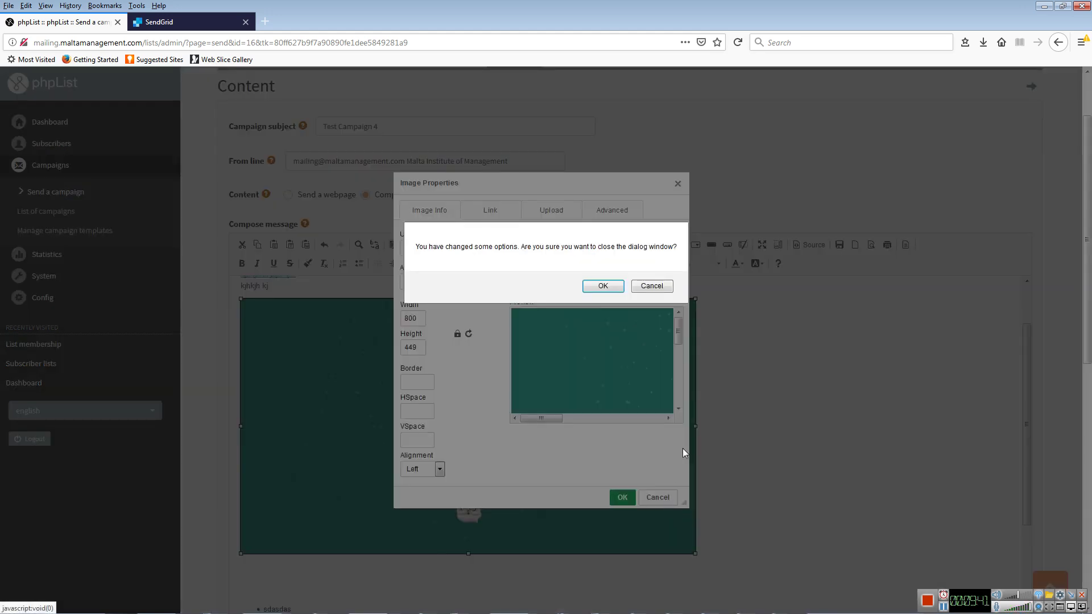
pyautogui.click(604, 287)
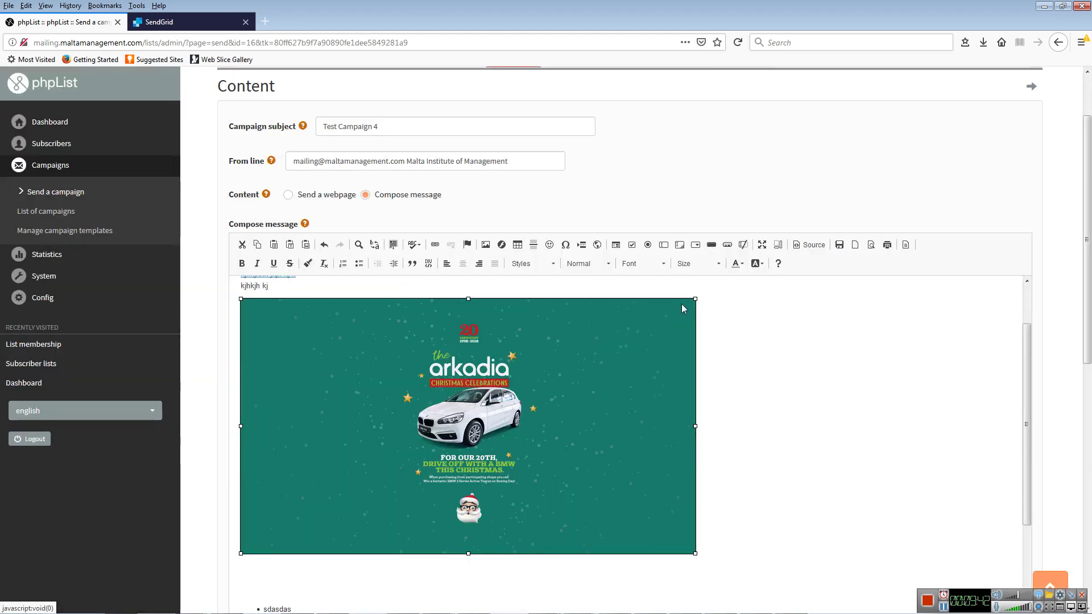
pyautogui.click(777, 472)
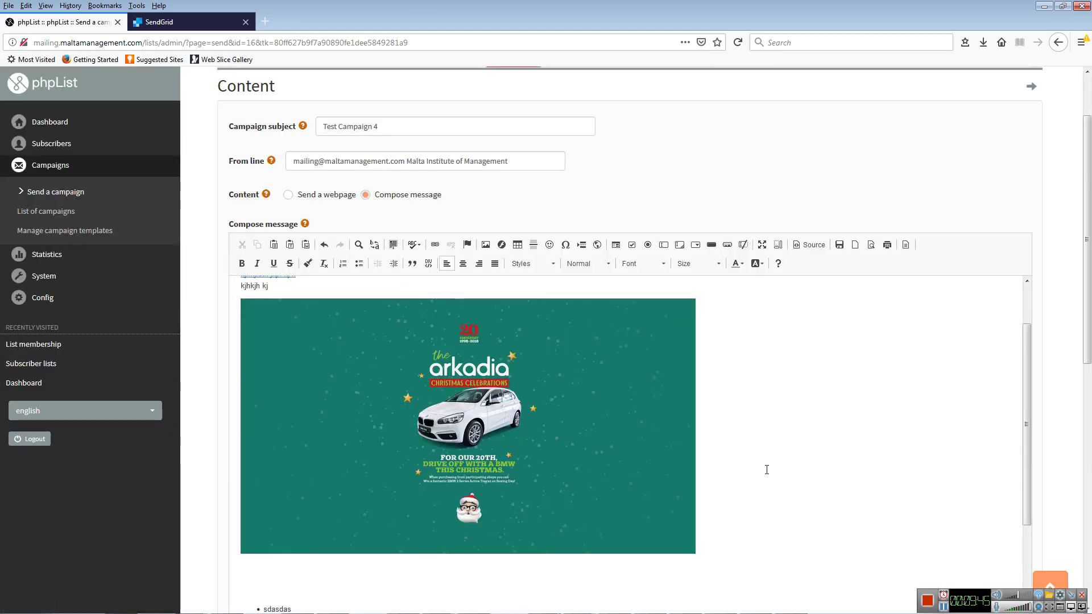
pyautogui.scroll(2, 765, 471)
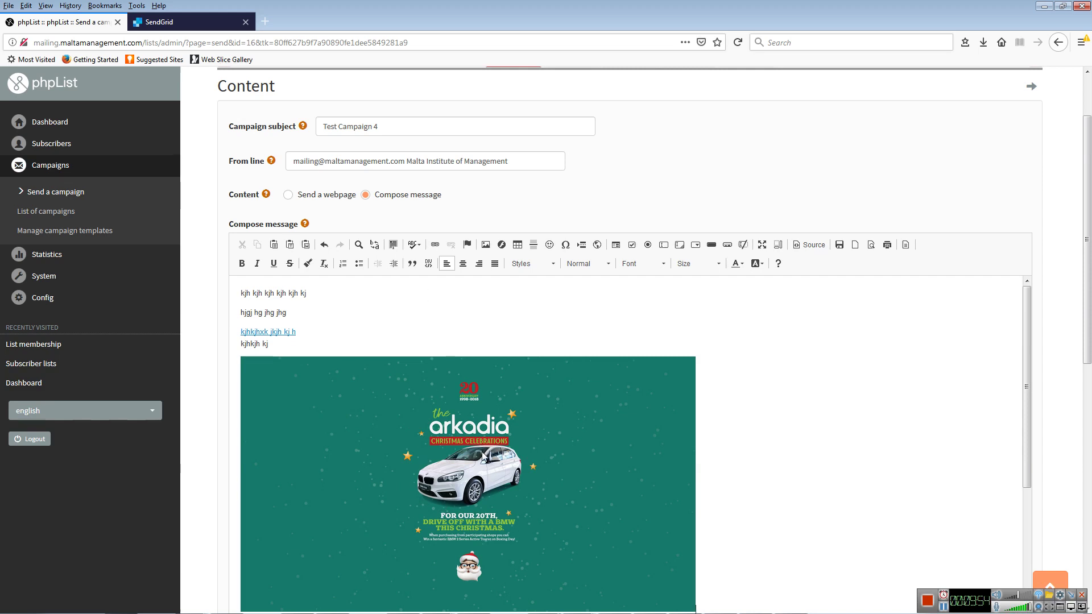
# - Send a test to the subscriber's Gmail address chosen from autocomplete, then switch to Outlook
pyautogui.scroll(-5, 483, 461)
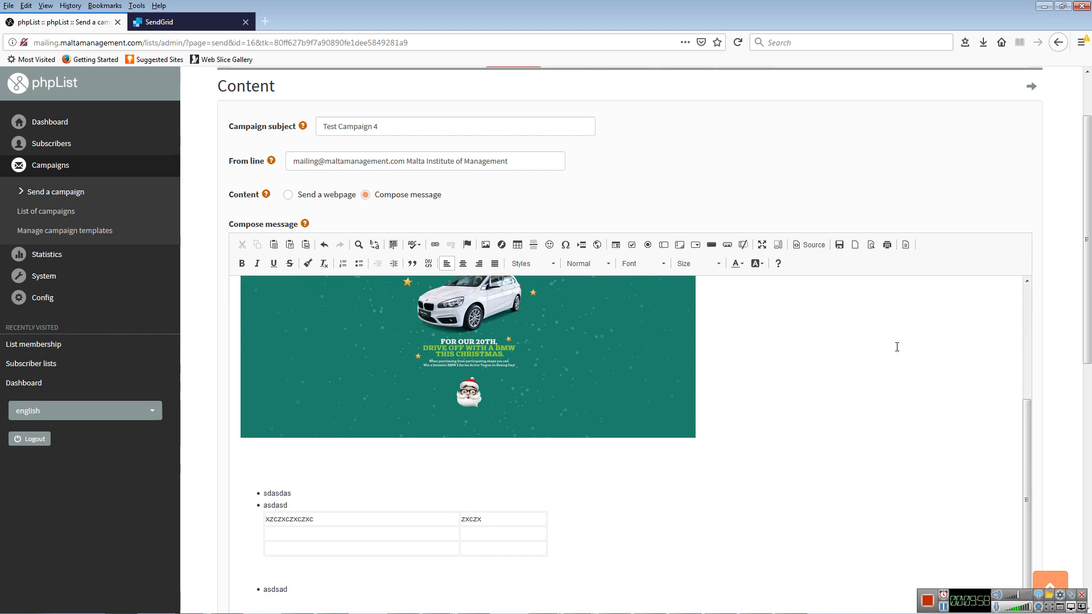
pyautogui.scroll(-6, 1045, 342)
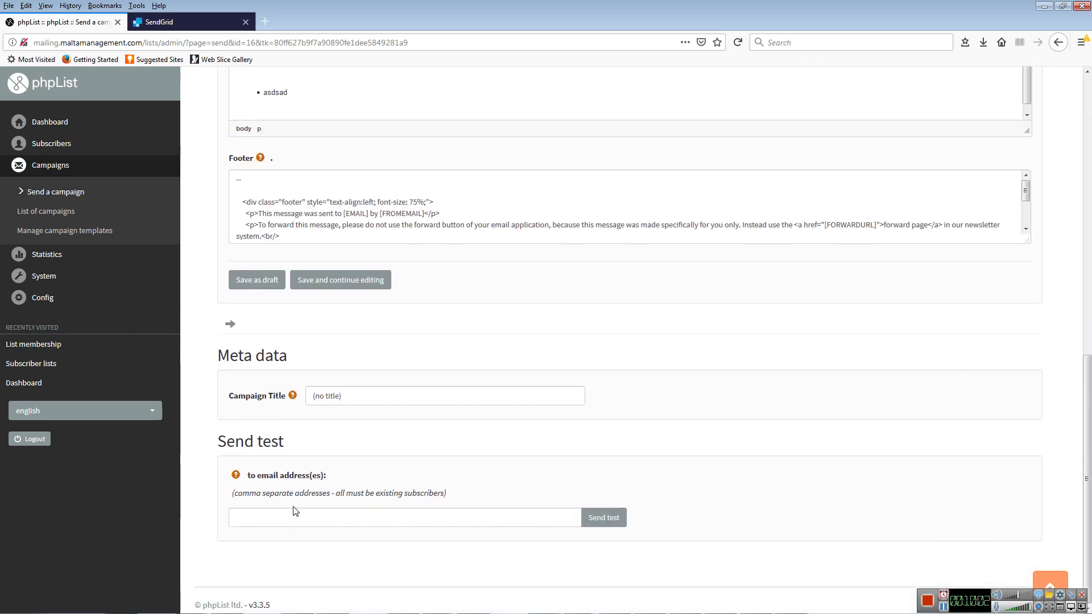
pyautogui.click(282, 517)
pyautogui.scroll(7, 623, 298)
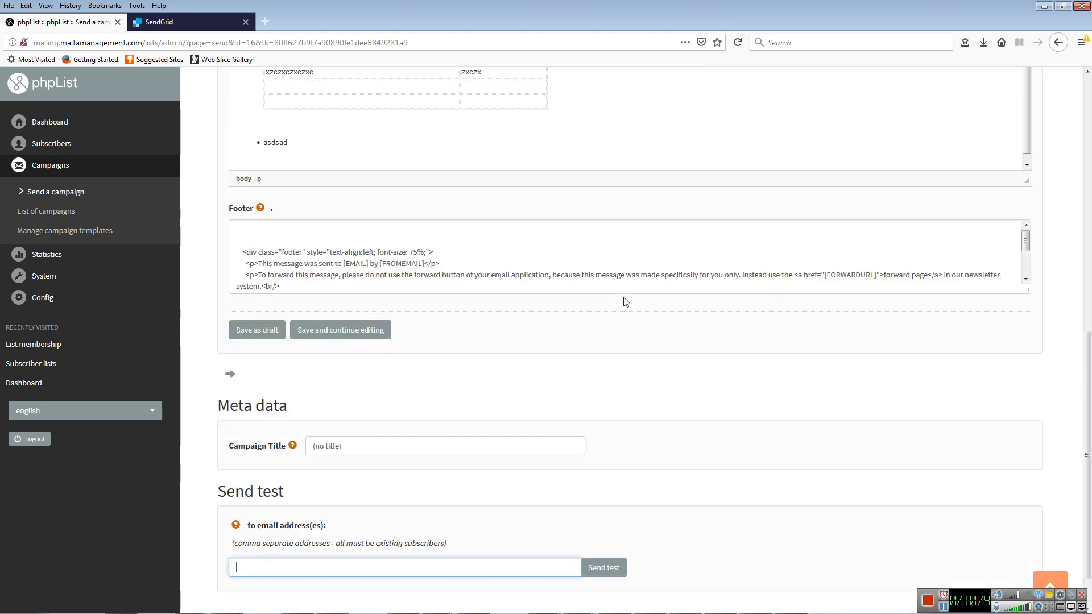
pyautogui.scroll(-10, 615, 364)
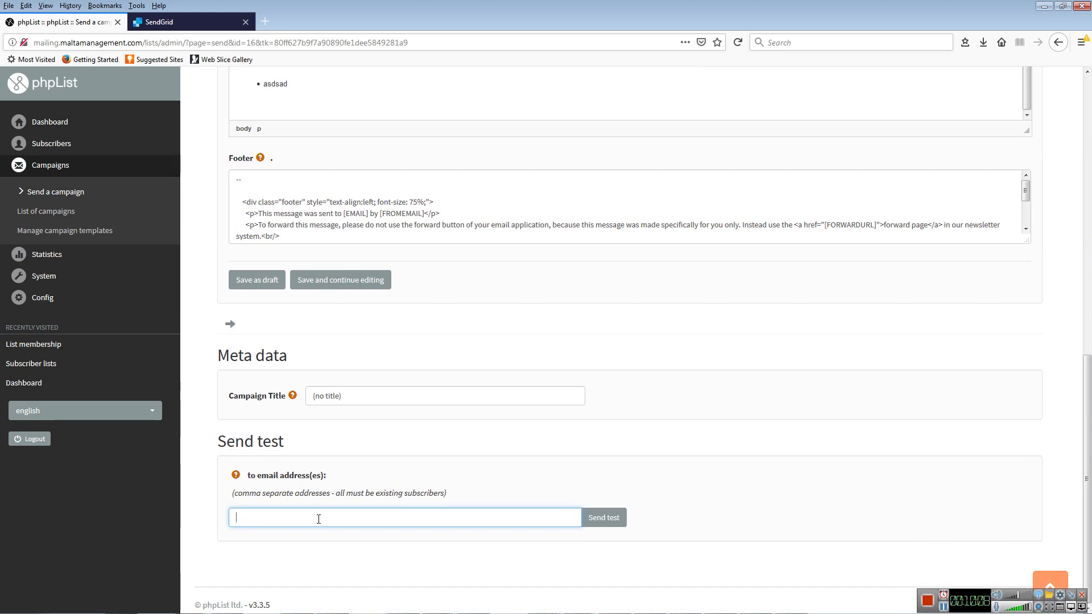
pyautogui.write('m')
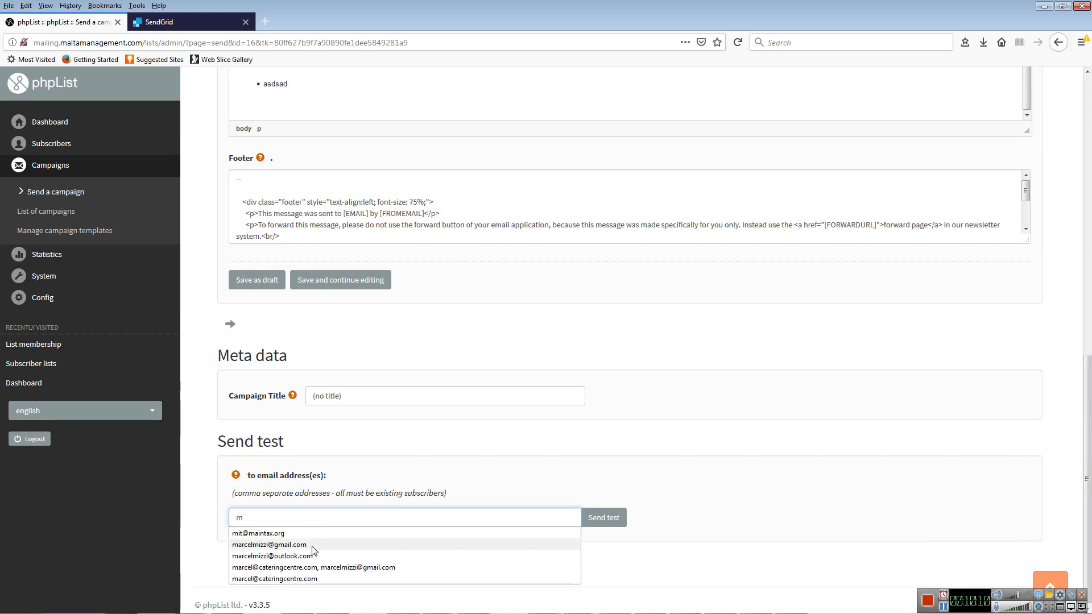
pyautogui.click(311, 546)
pyautogui.click(604, 517)
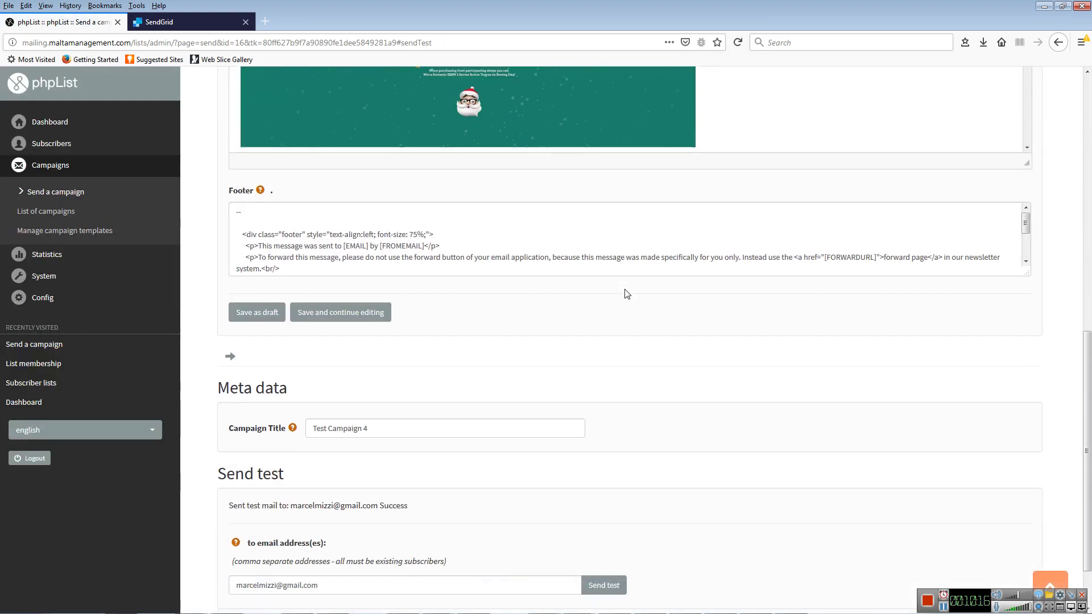
pyautogui.scroll(-2, 626, 293)
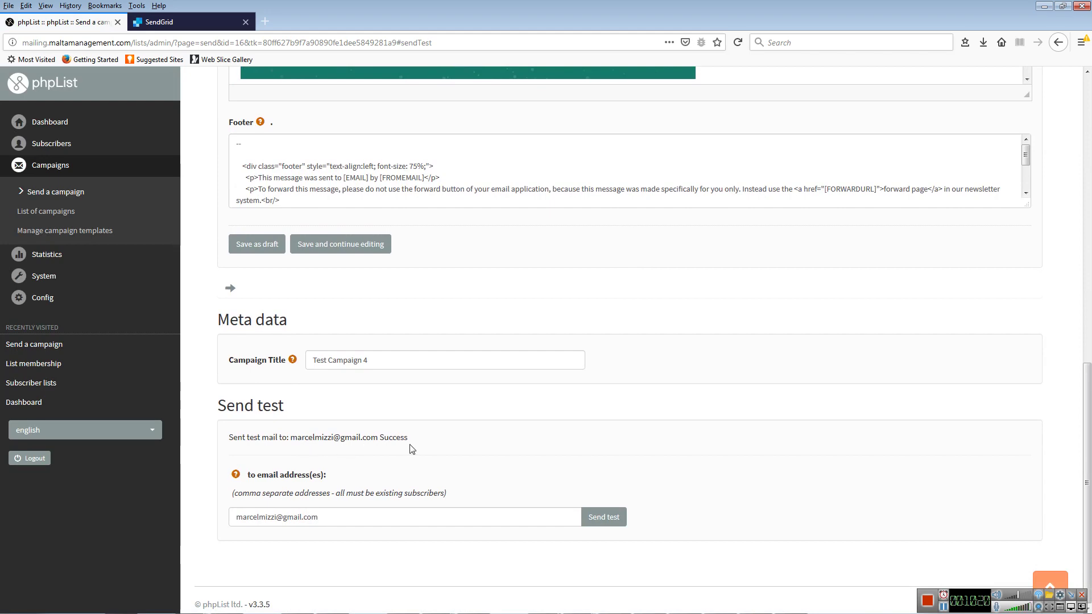
pyautogui.hotkey('alt', 'Tab')
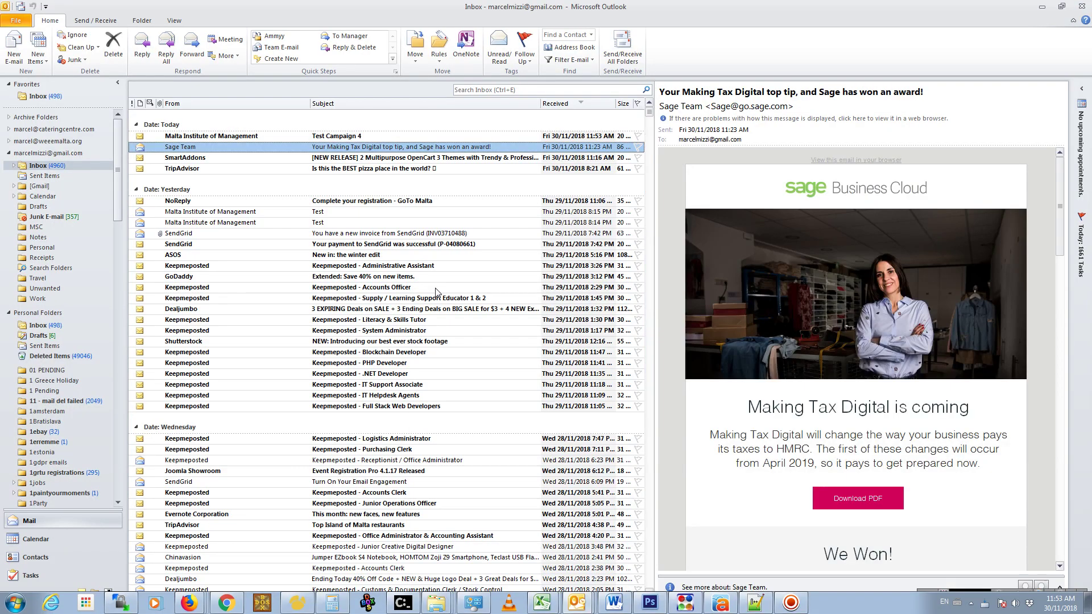
# - Read the Test Campaign 4 email in Outlook's Inbox, then minimise Outlook
pyautogui.click(364, 138)
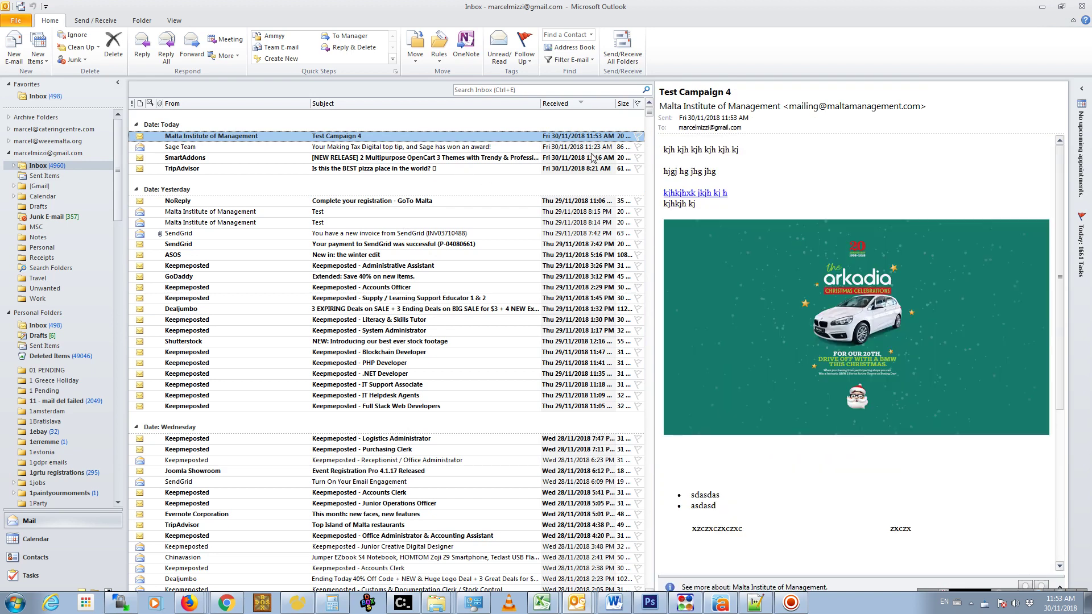
pyautogui.scroll(-8, 796, 248)
pyautogui.scroll(8, 794, 342)
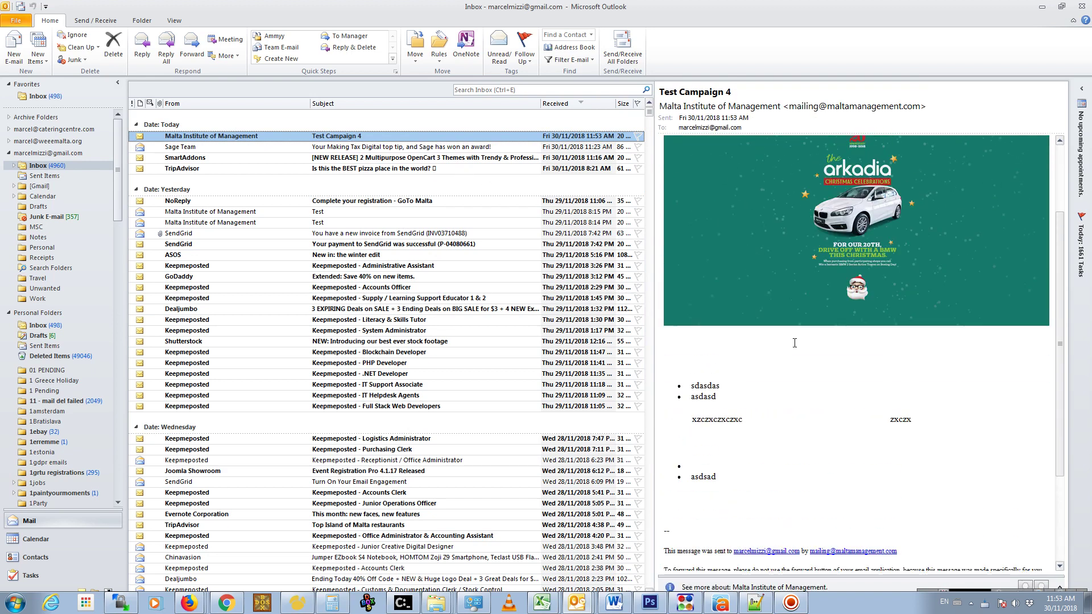
pyautogui.scroll(-8, 957, 230)
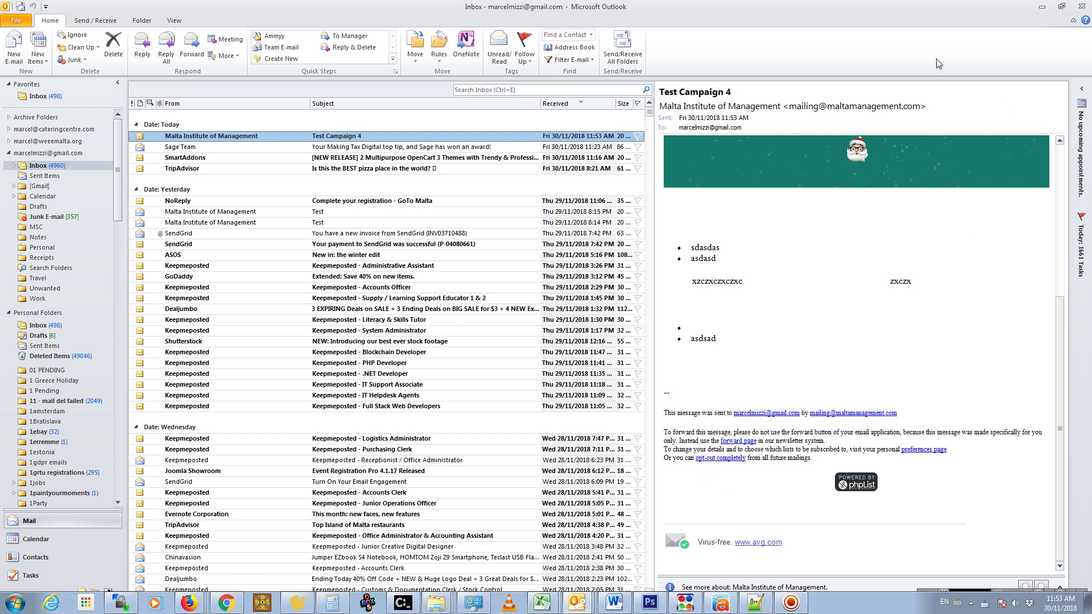
pyautogui.click(1042, 6)
# - Review the message, footer and test-send confirmation, then choose 'Save and continue editing'
pyautogui.scroll(4, 531, 395)
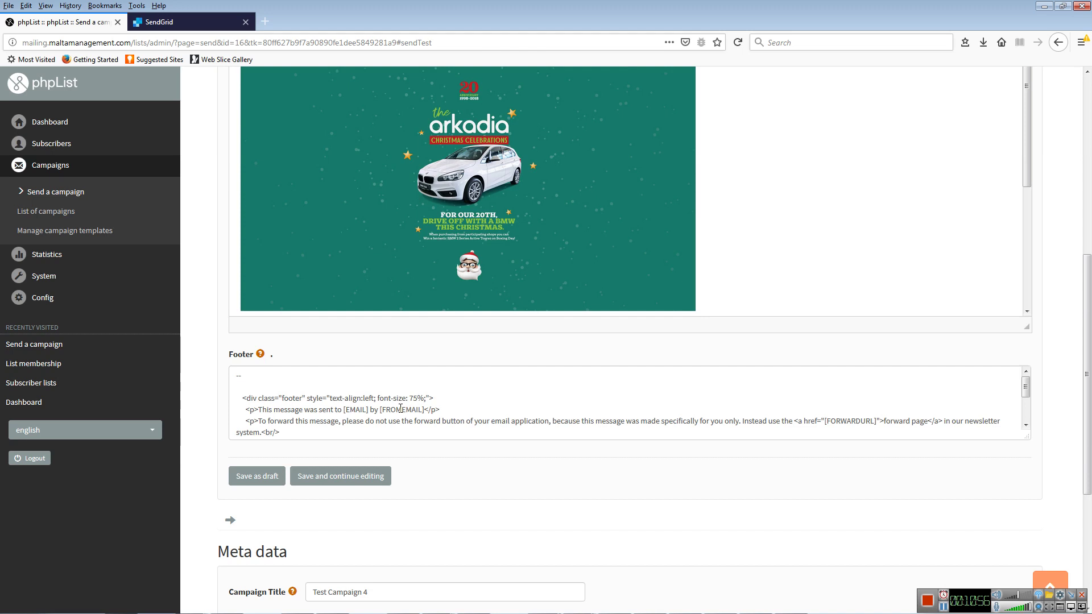
pyautogui.scroll(1, 401, 409)
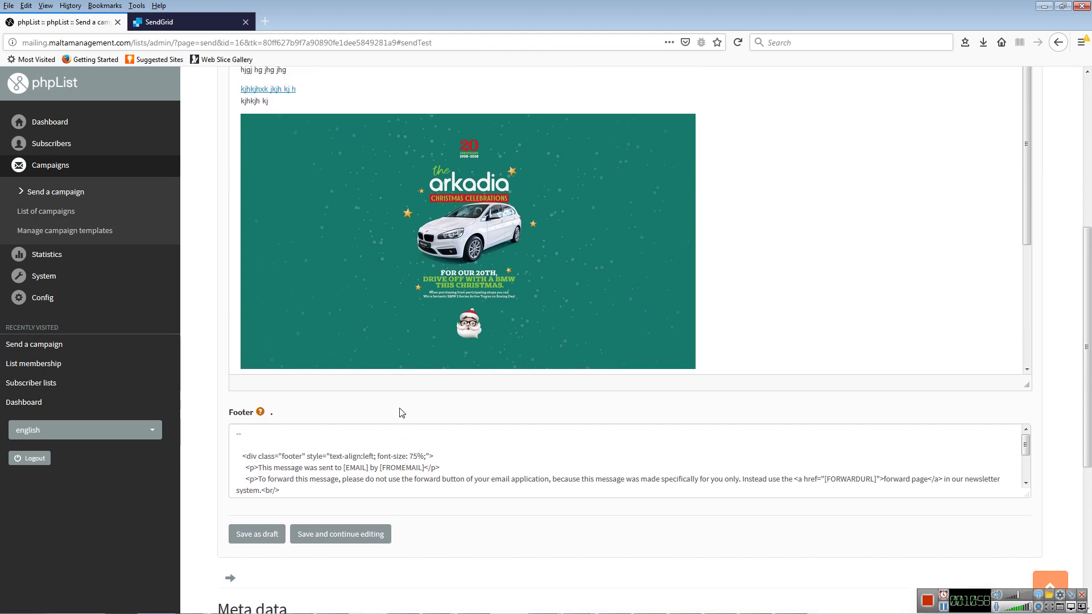
pyautogui.scroll(-2, 401, 412)
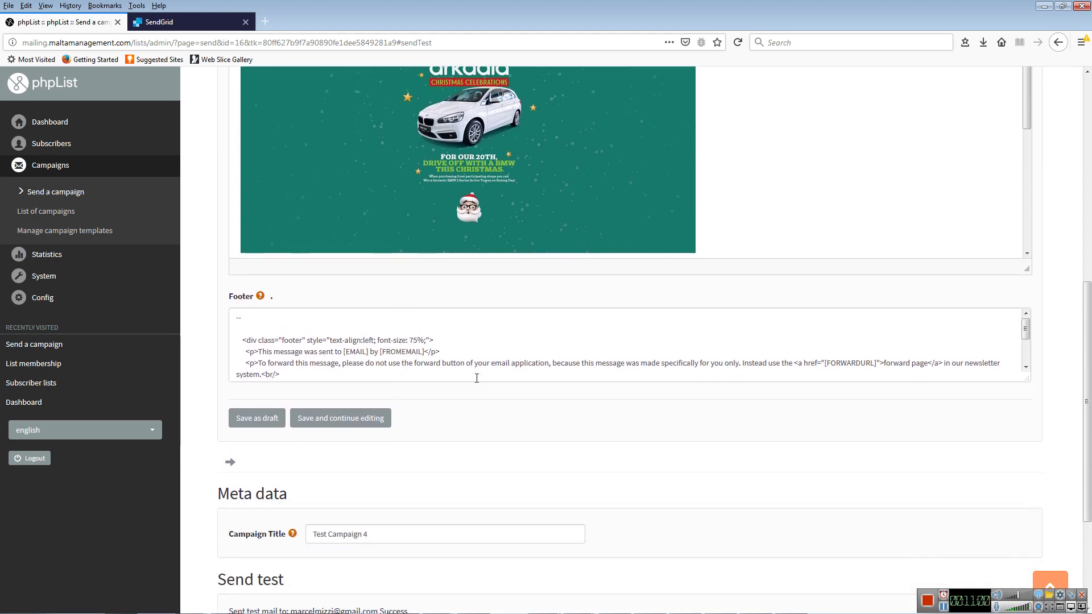
pyautogui.scroll(-3, 478, 376)
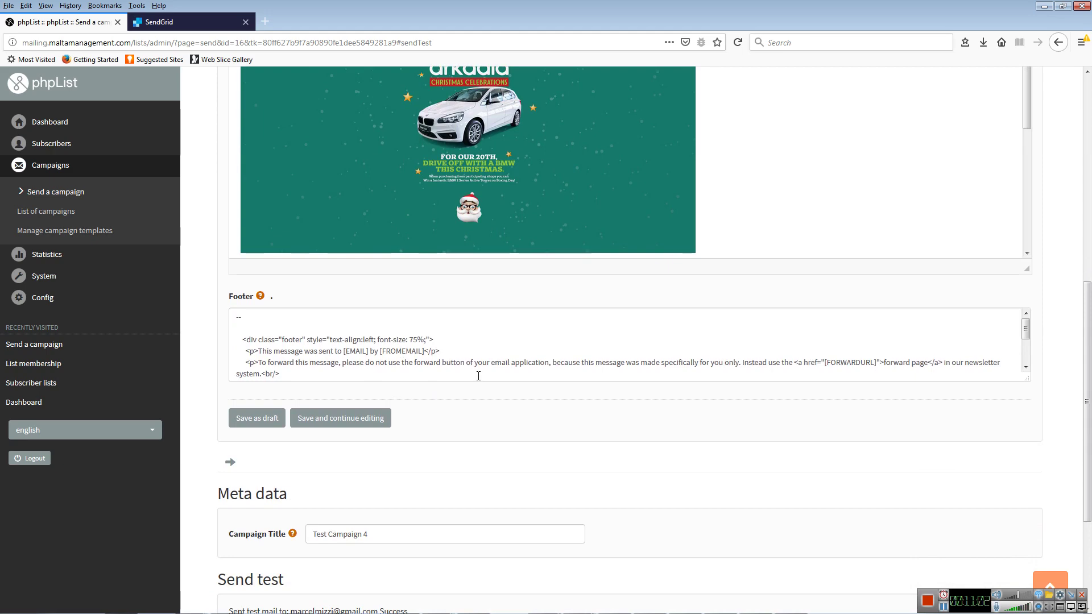
pyautogui.scroll(-3, 828, 404)
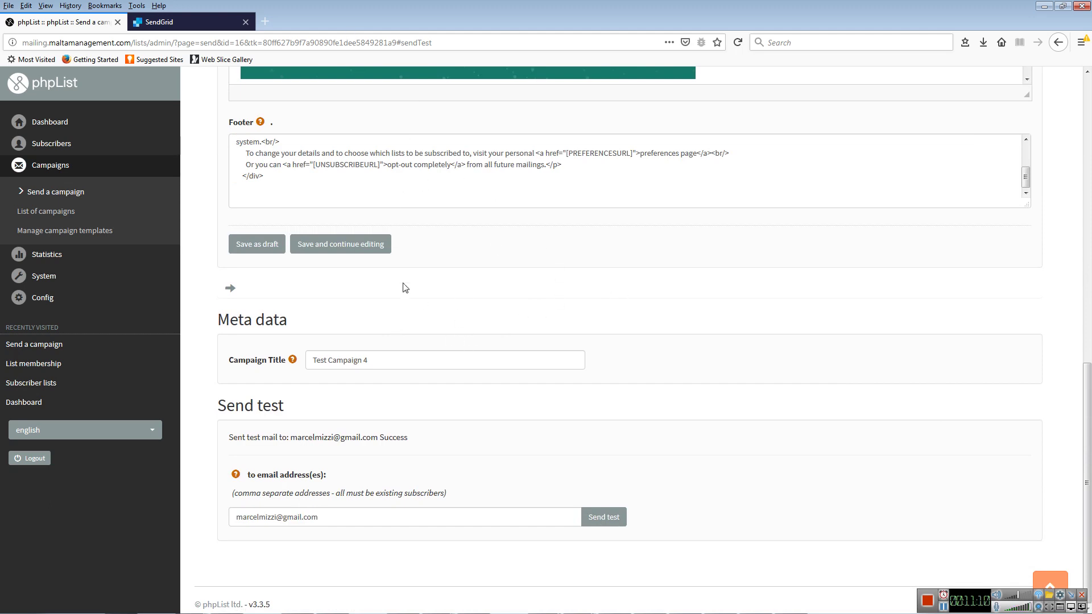
pyautogui.click(369, 249)
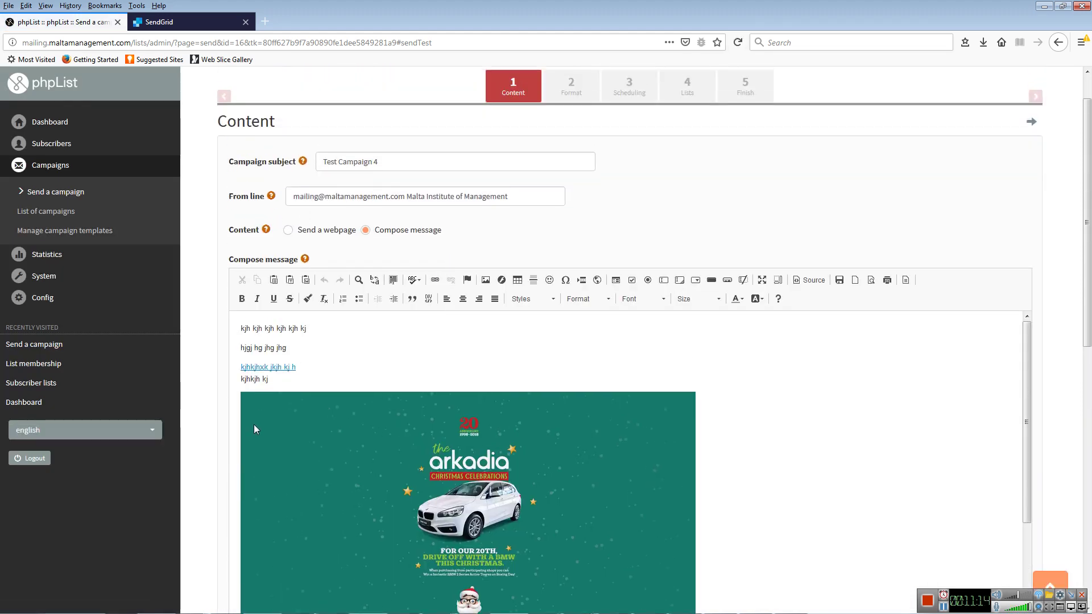
# - Go to step 2 'Format', where the campaign is sent as HTML
pyautogui.scroll(1, 488, 329)
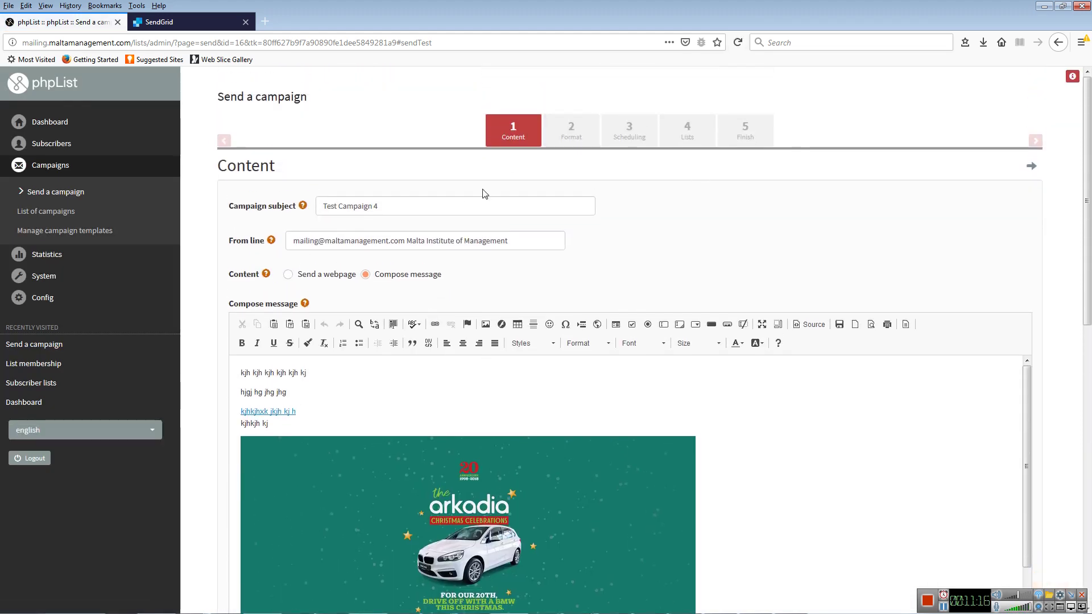
pyautogui.click(572, 140)
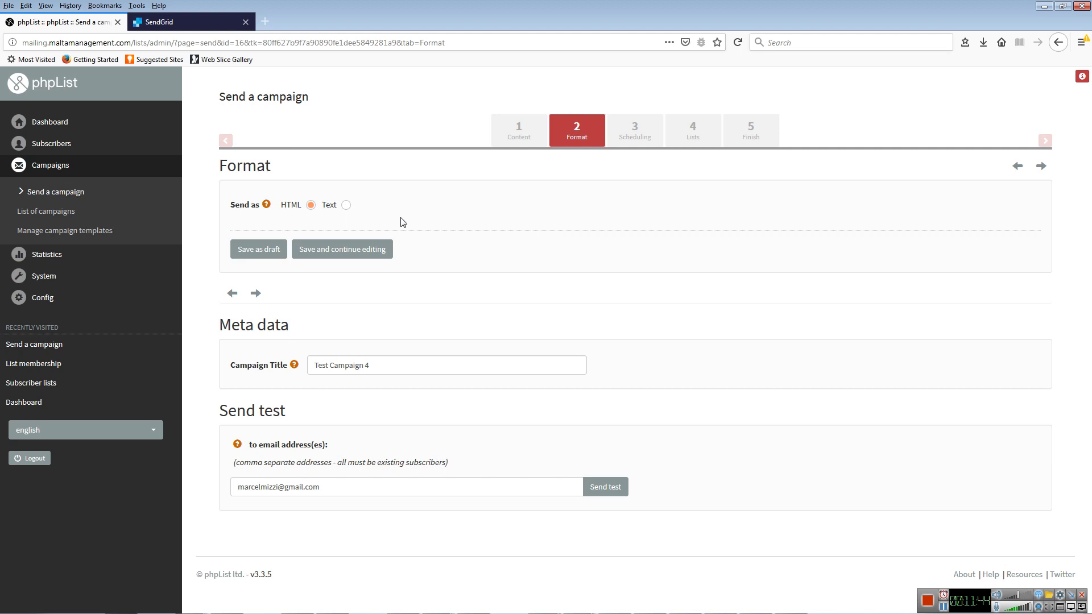
# - Review the 30 November 2018 10:00 embargo on Scheduling, then proceed to the Lists step
pyautogui.click(635, 128)
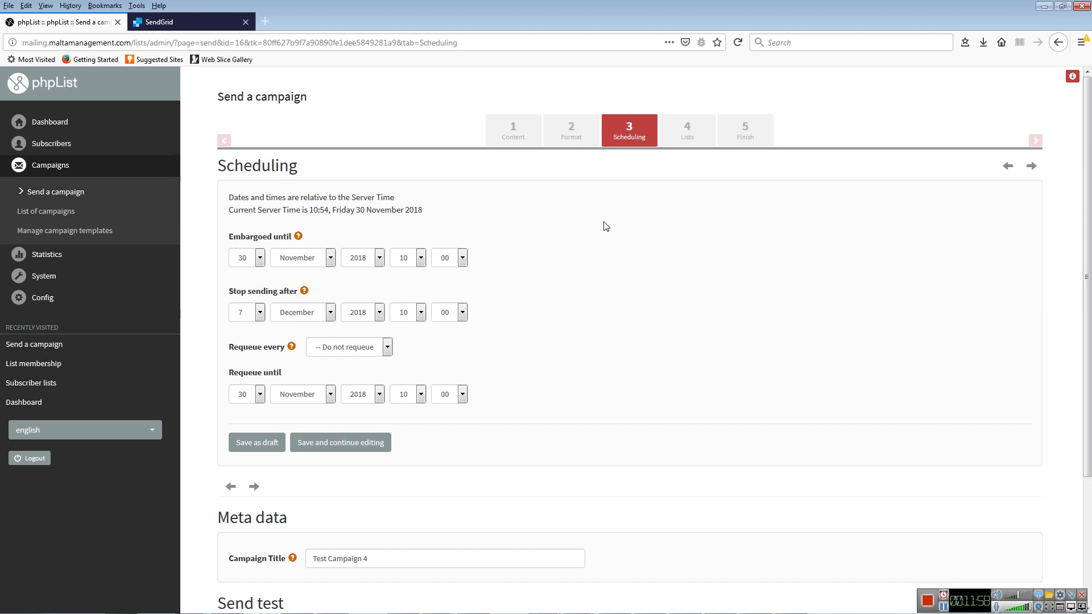
pyautogui.scroll(-3, 600, 236)
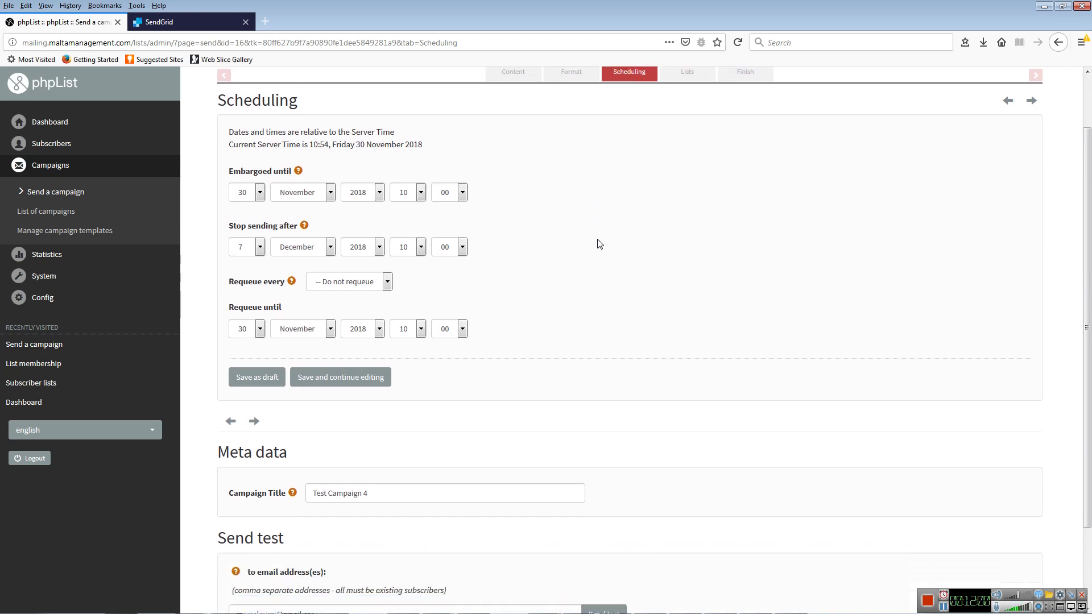
pyautogui.scroll(3, 596, 268)
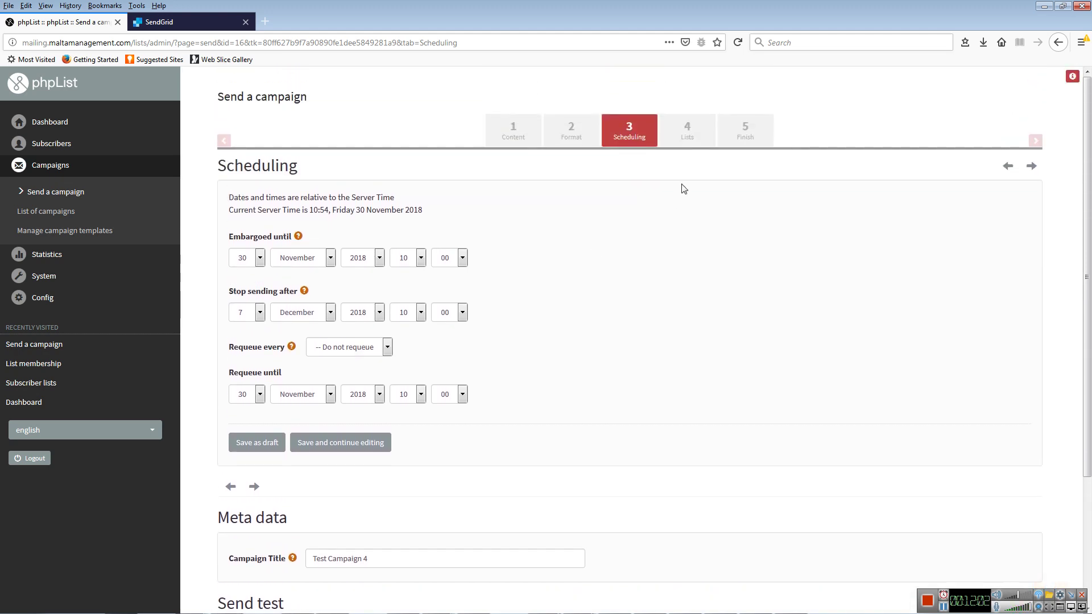
pyautogui.click(688, 139)
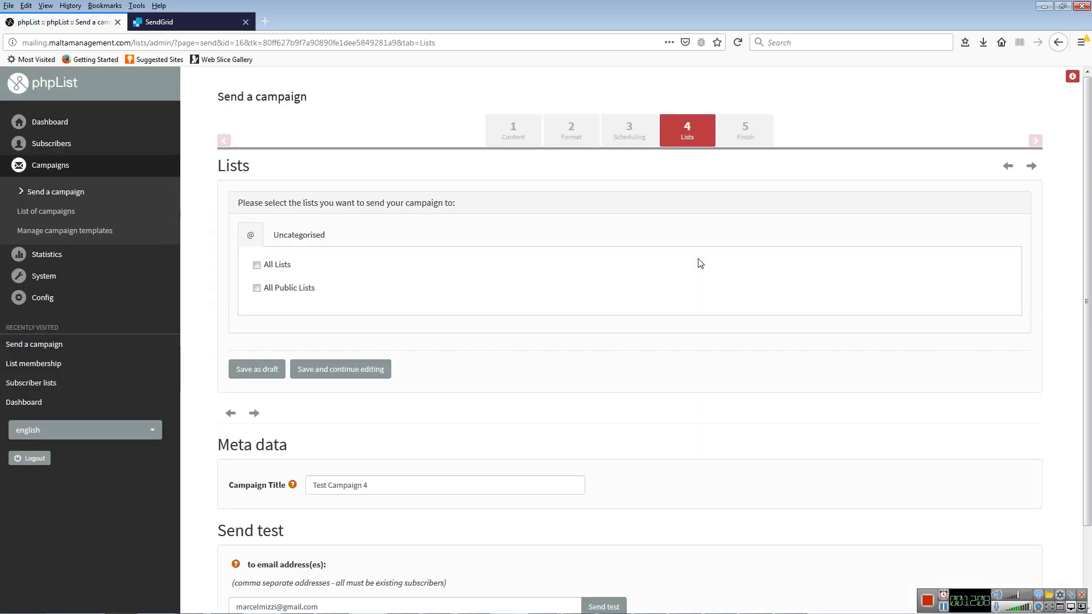
# - Tick the 'test' list under Uncategorised as Test Campaign 4's recipients
pyautogui.click(286, 236)
pyautogui.scroll(-3, 576, 330)
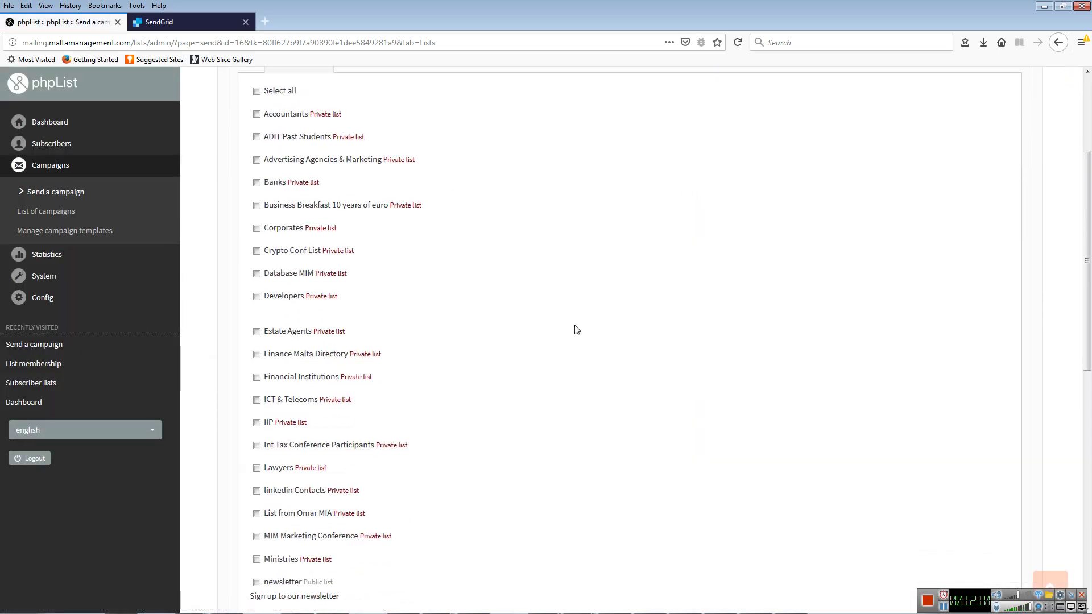
pyautogui.scroll(-8, 575, 329)
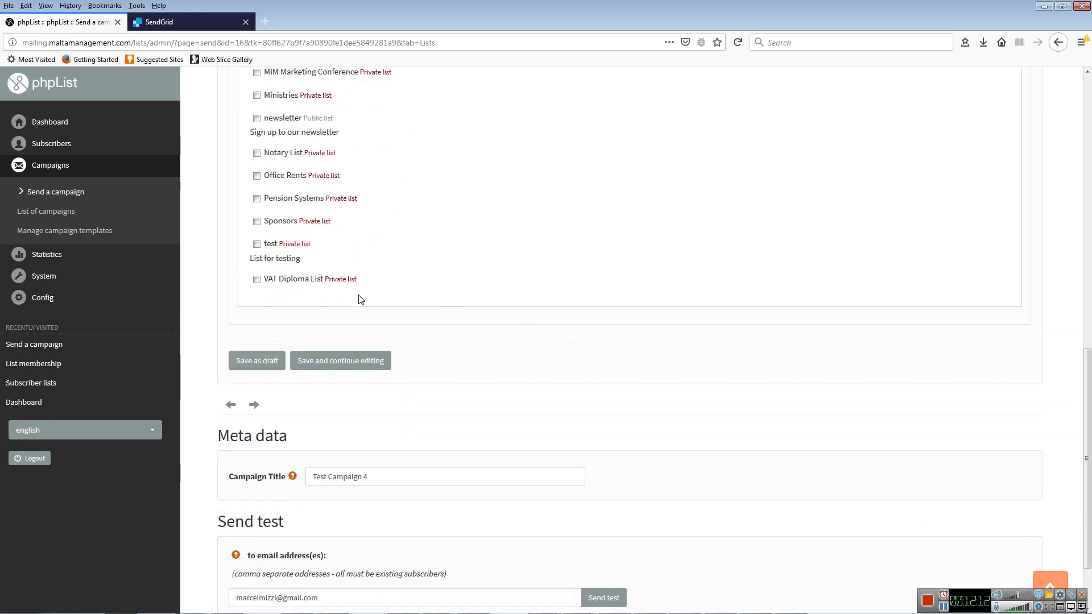
pyautogui.click(259, 245)
pyautogui.scroll(10, 477, 299)
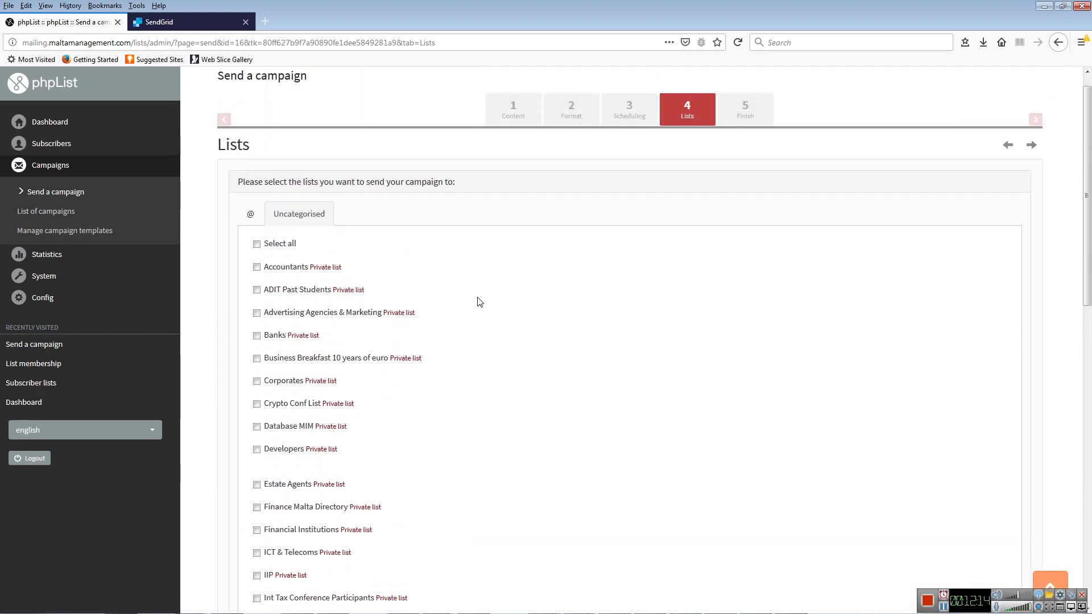
pyautogui.click(249, 234)
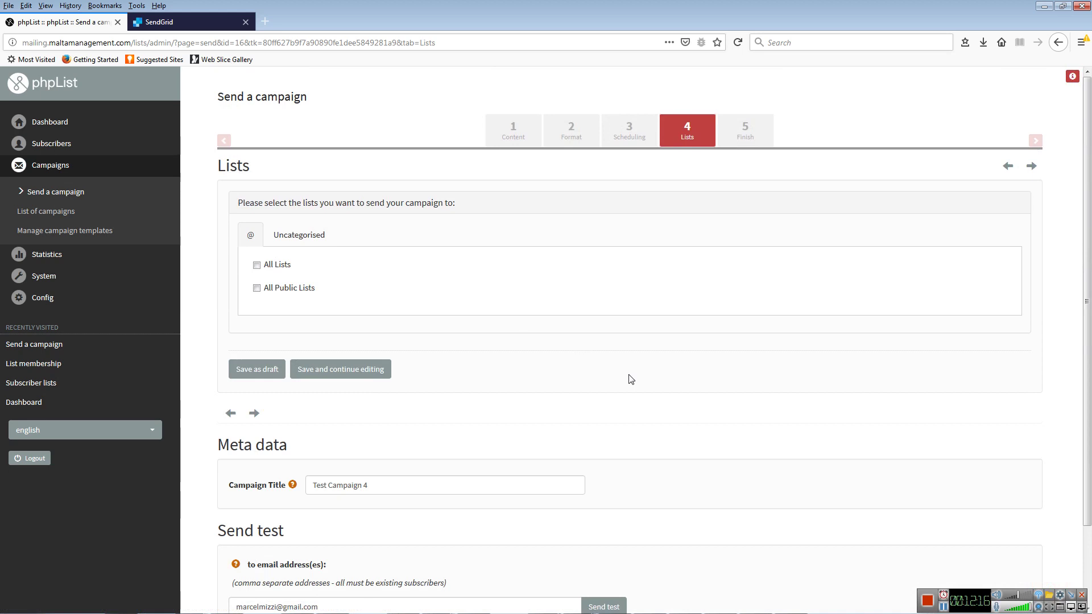
pyautogui.scroll(-2, 631, 378)
pyautogui.scroll(2, 630, 378)
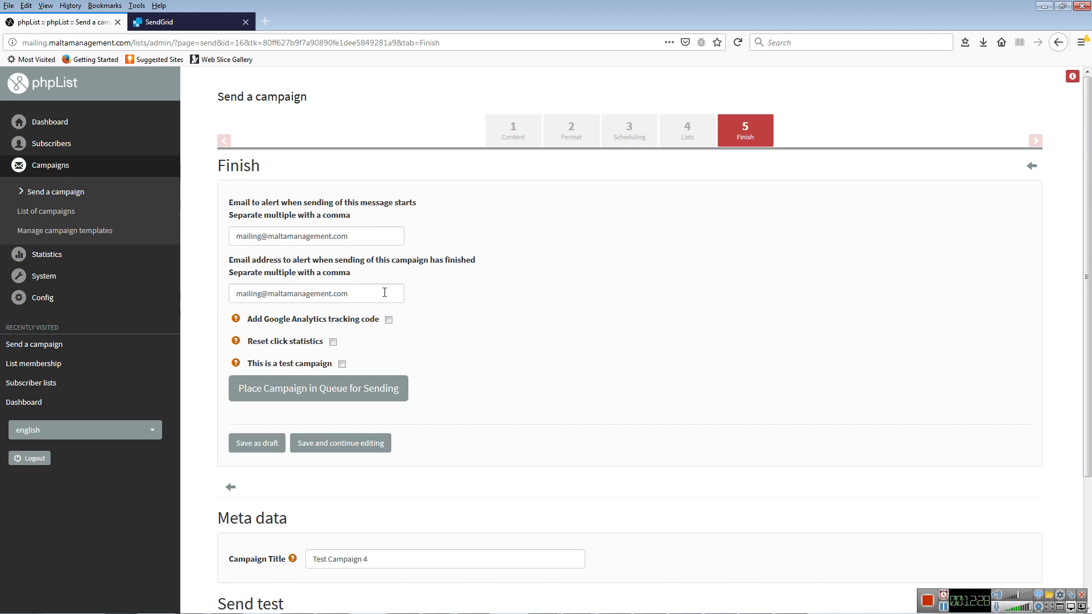
# - Place Test Campaign 4 in the queue, which processes 5 / 5 messages
pyautogui.scroll(-2, 453, 371)
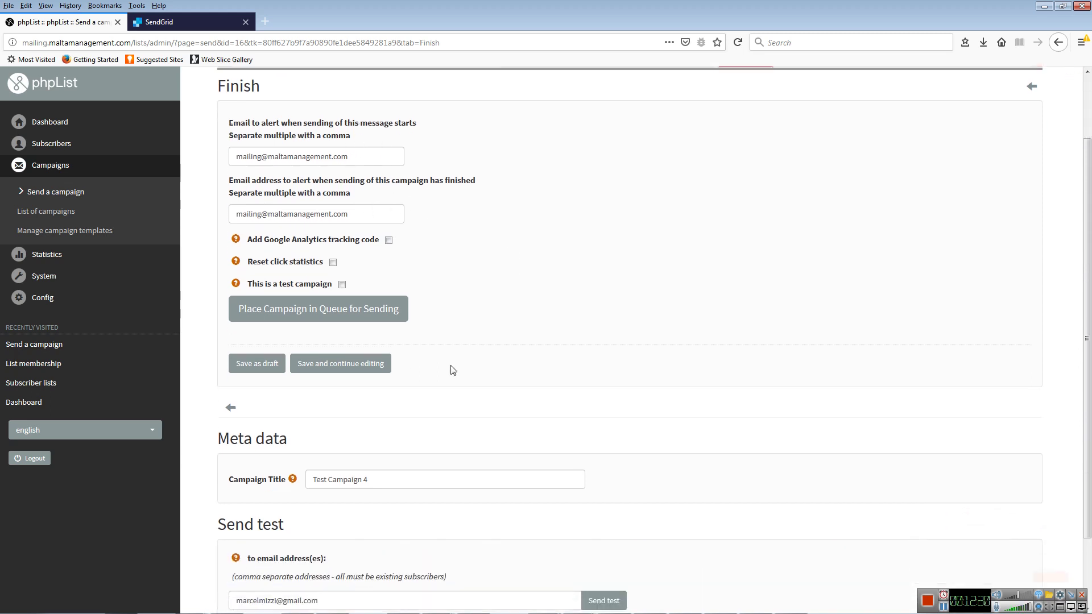
pyautogui.scroll(-1, 453, 370)
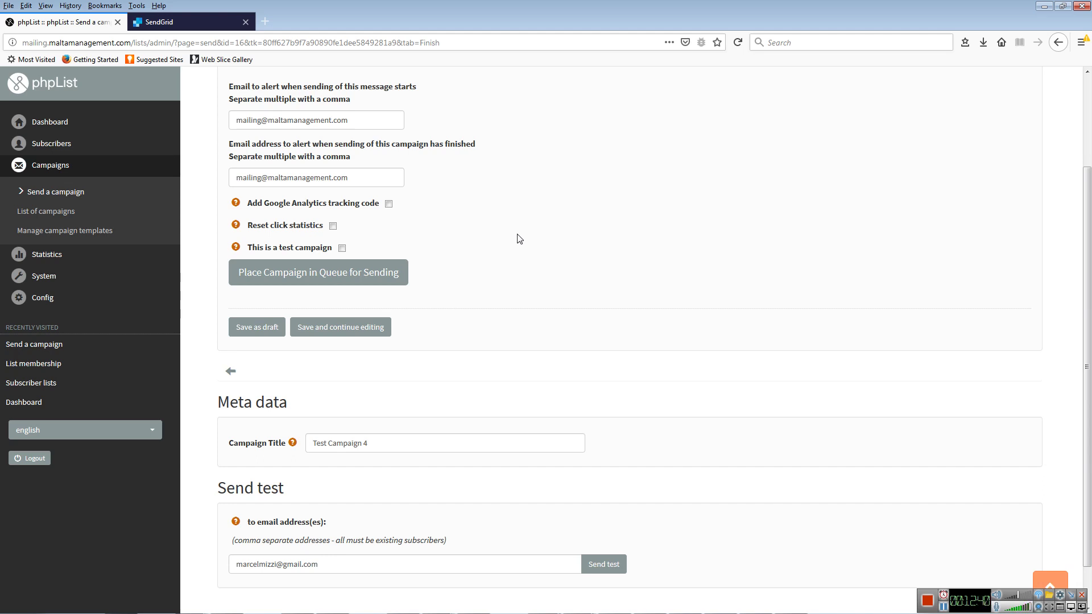
pyautogui.click(368, 280)
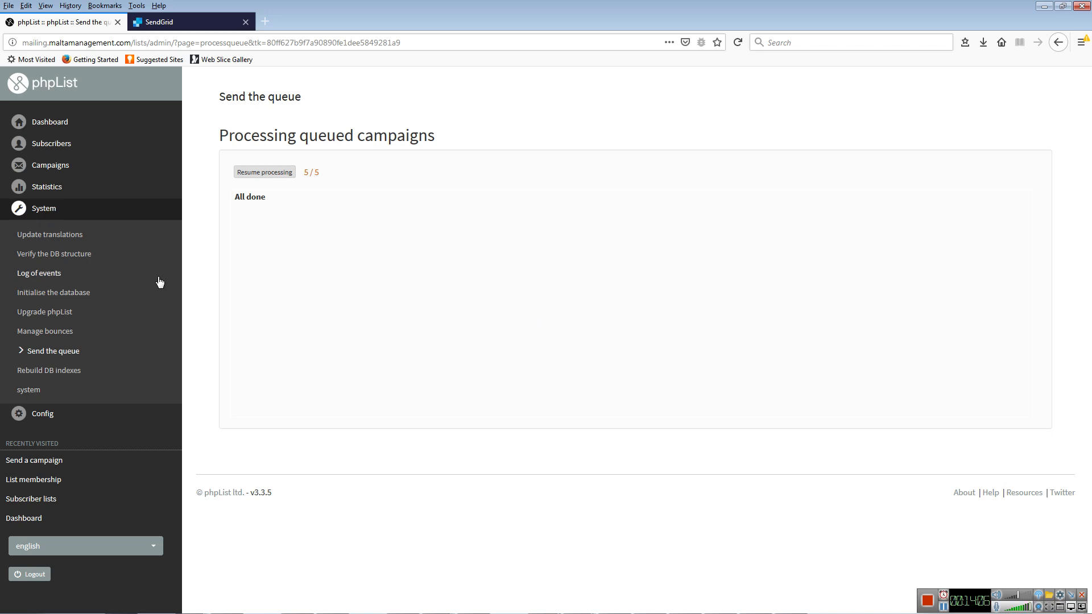
# - With all 5 of 5 messages sent, go to the Manage bounces page
pyautogui.click(54, 331)
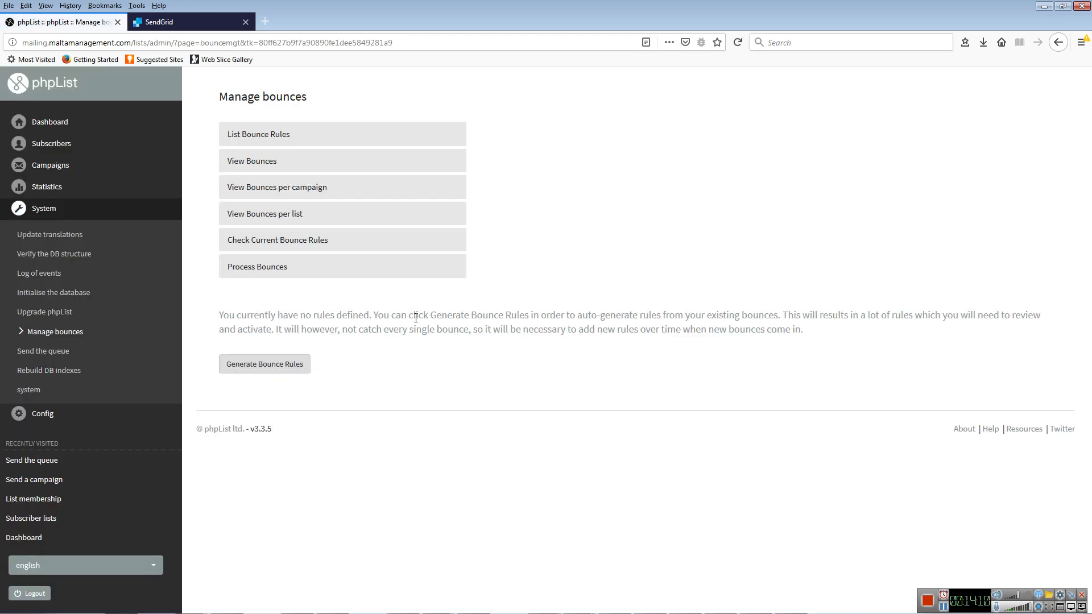
# - Process bounces from the mailbox, which finds 0 bounces and nothing to do
pyautogui.click(284, 267)
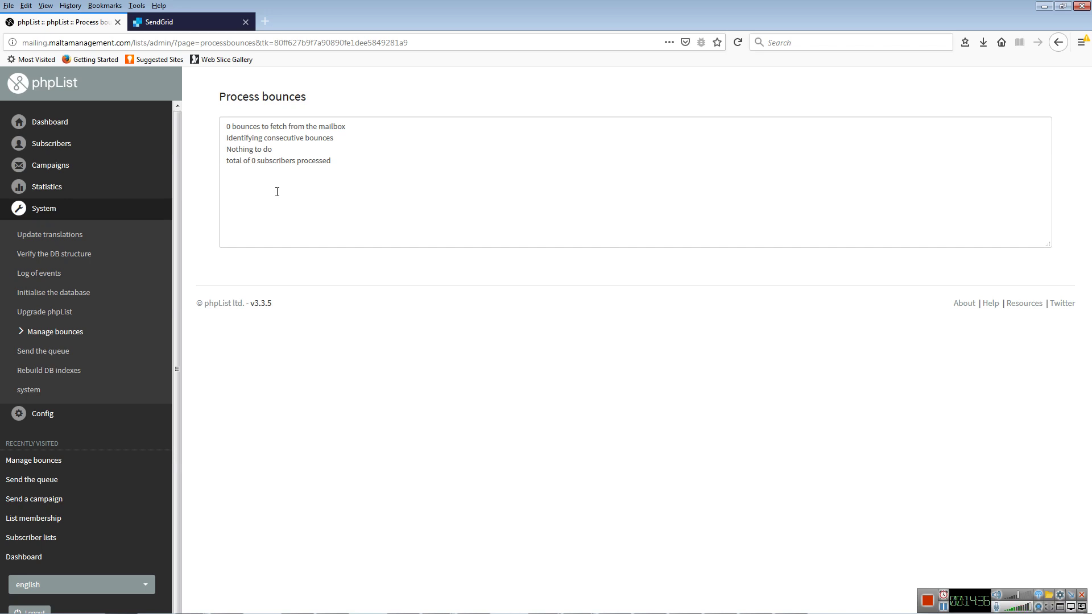
# - Check open statistics (Test Campaign 4: 5 sent, 0 views), then view campaign click statistics
pyautogui.click(63, 192)
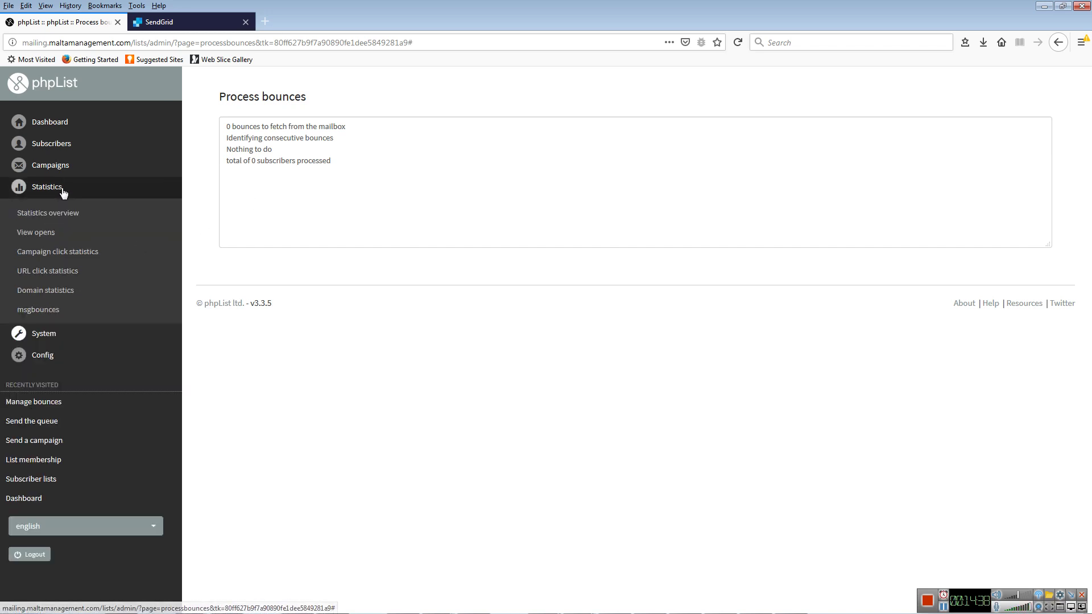
pyautogui.click(46, 233)
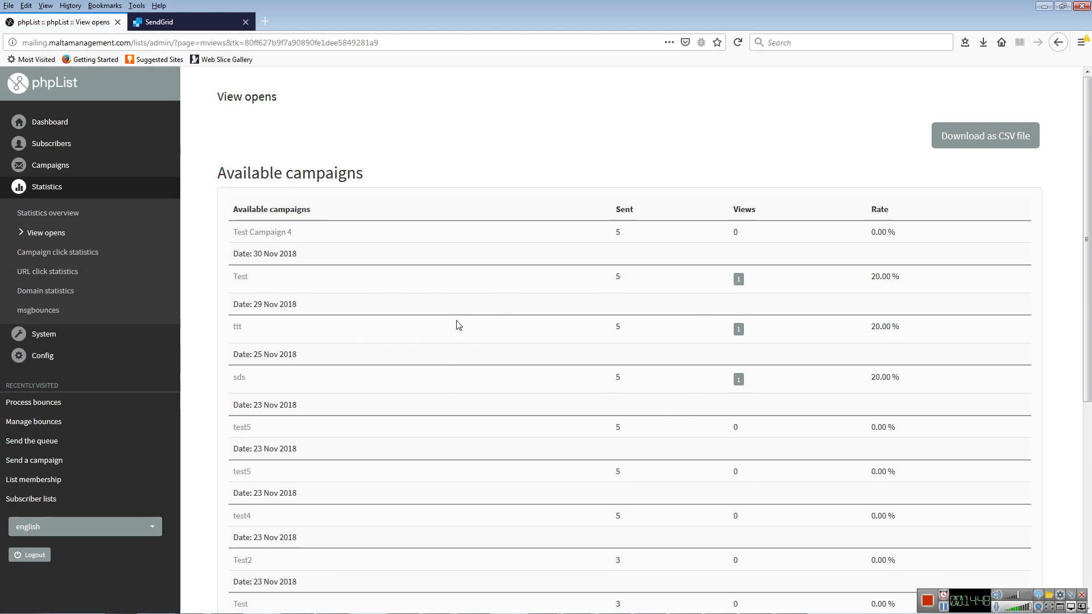
pyautogui.scroll(-5, 458, 325)
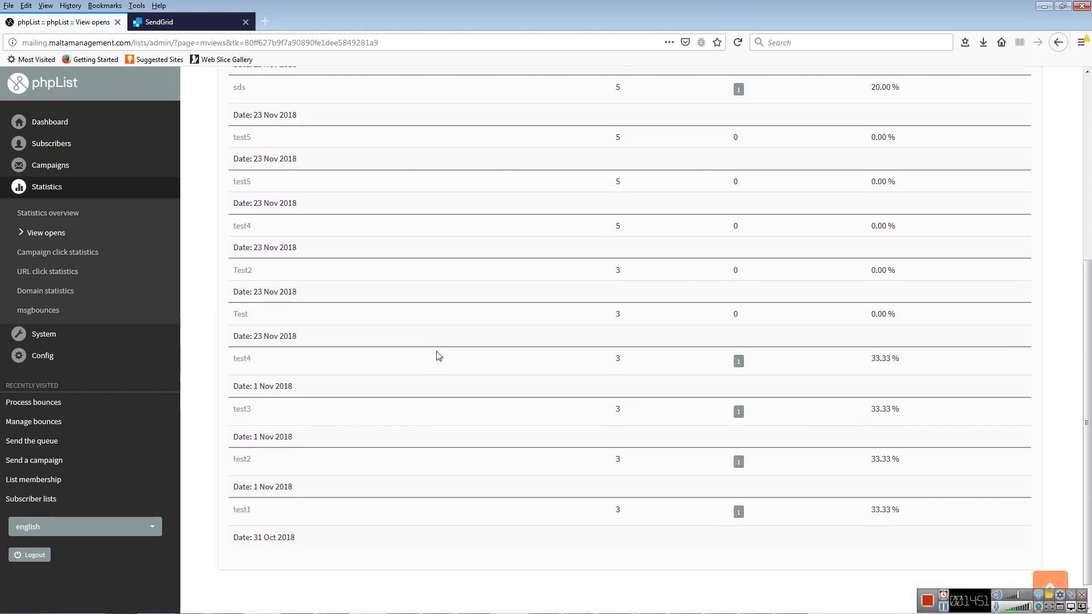
pyautogui.scroll(5, 412, 395)
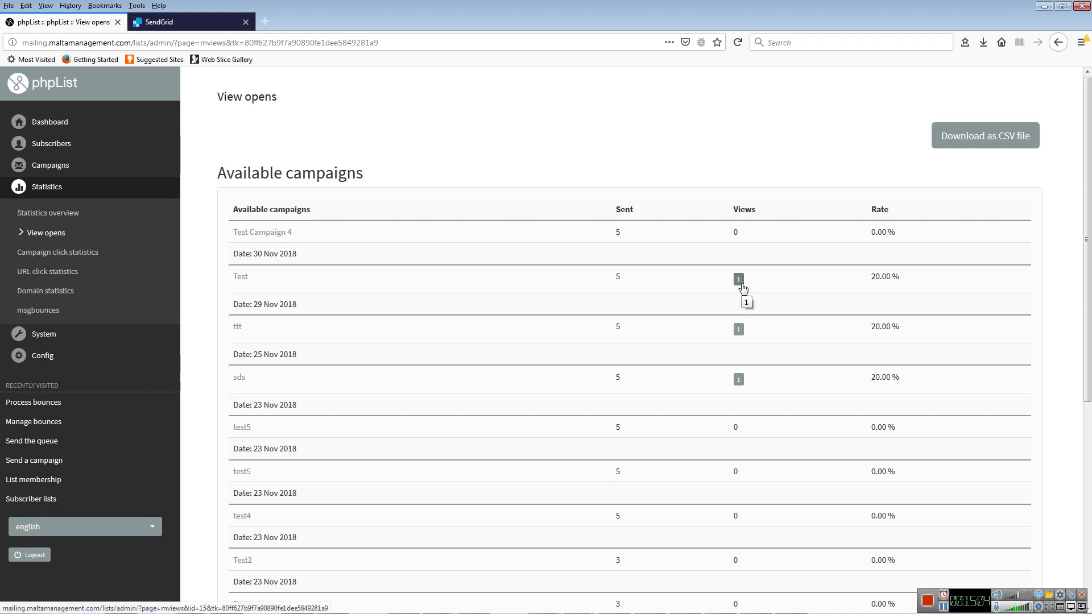
pyautogui.click(64, 254)
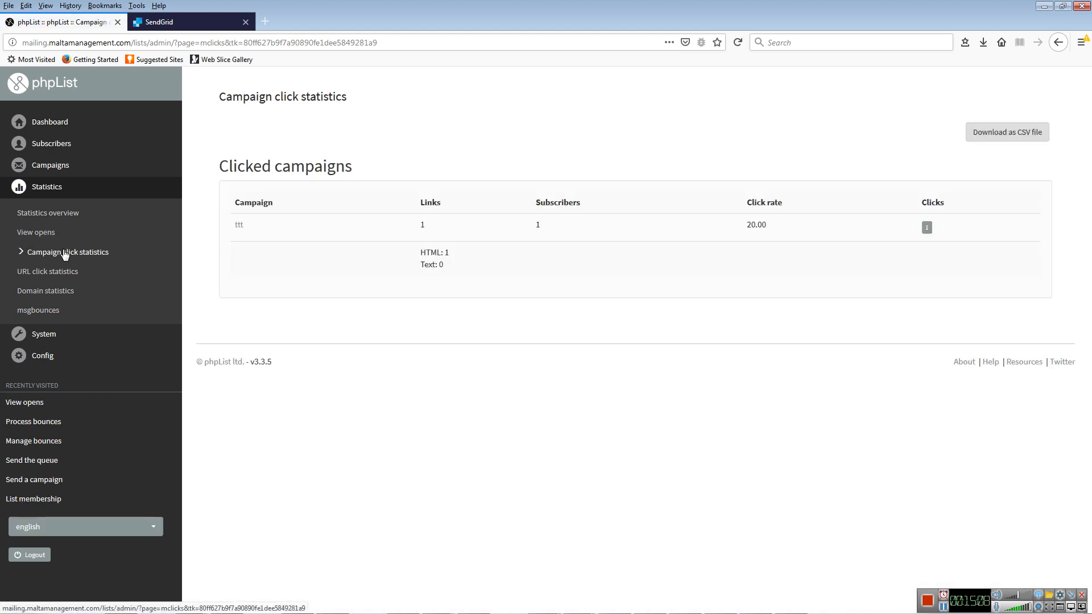